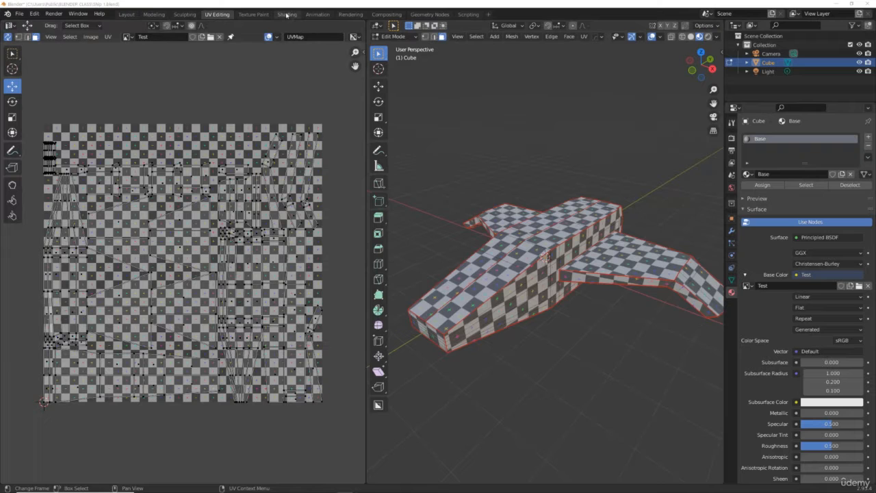
- Switch to the Shading workspace and widen the viewport and node editor by shrinking the file browser area
{"action": "left_click", "coordinate": [287, 15]}
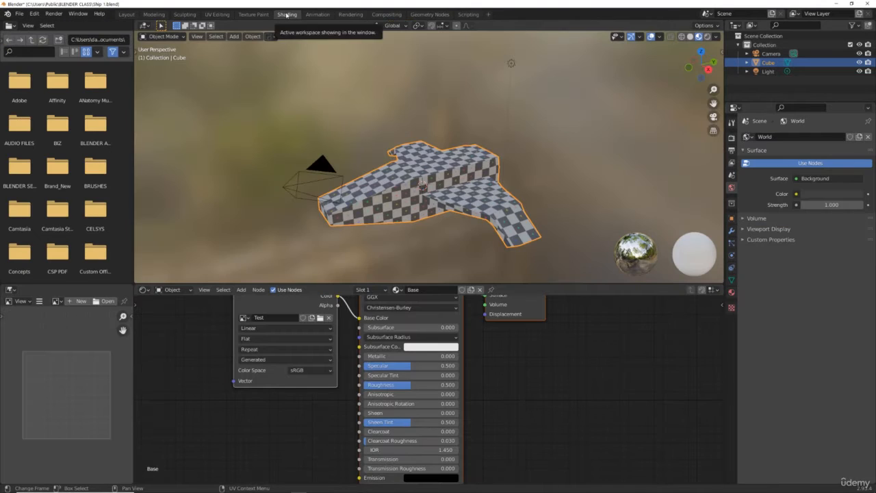
{"action": "scroll", "coordinate": [385, 316], "scroll_direction": "down", "scroll_amount": 2}
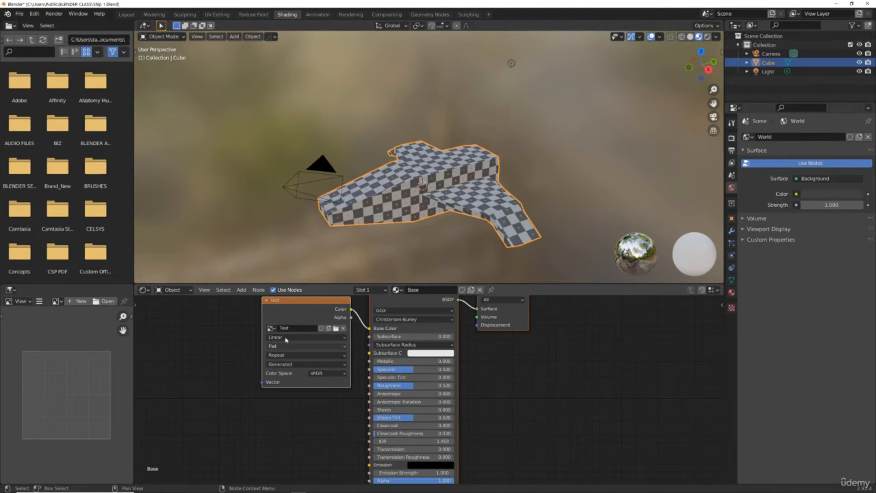
{"action": "scroll", "coordinate": [227, 277], "scroll_direction": "up", "scroll_amount": 2}
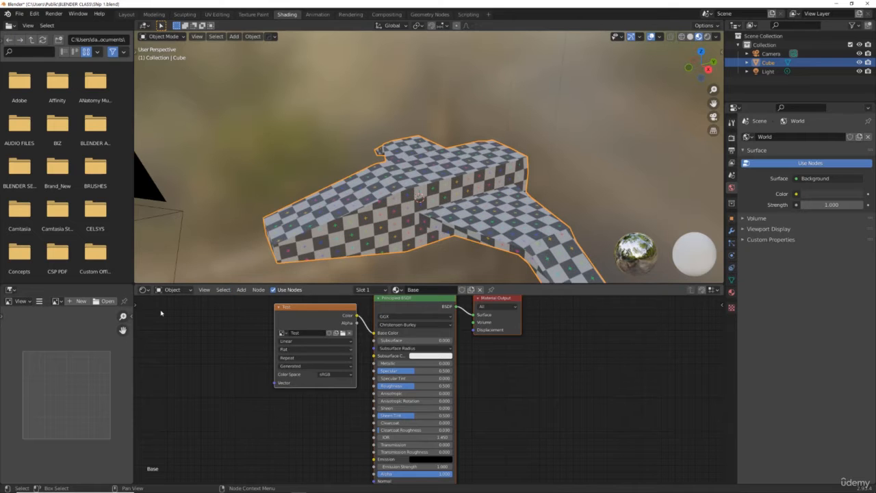
{"action": "scroll", "coordinate": [161, 313], "scroll_direction": "down", "scroll_amount": 1}
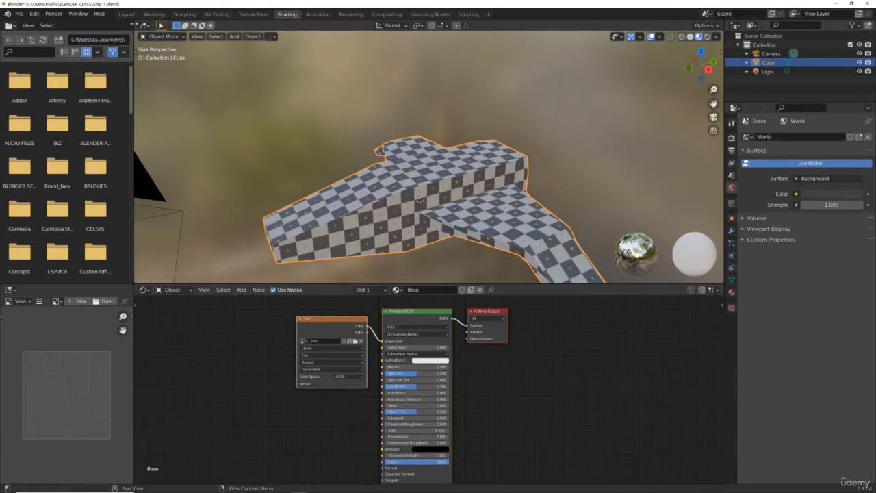
{"action": "left_click_drag", "start_coordinate": [134, 22], "coordinate": [10, 25]}
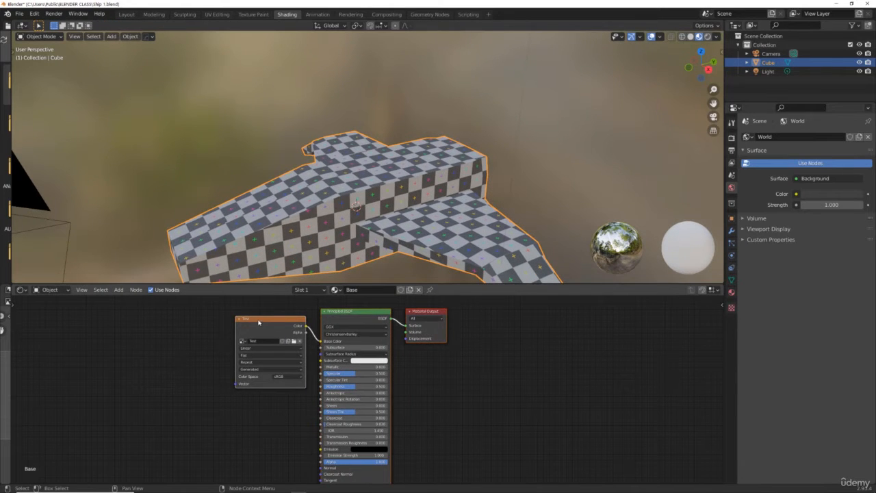
- Spread out the Base material's nodes, with the Test image texture and Material Output farther from the Principled BSDF
{"action": "left_click_drag", "start_coordinate": [258, 319], "coordinate": [189, 320]}
{"action": "left_click_drag", "start_coordinate": [346, 313], "coordinate": [422, 322]}
{"action": "left_click", "coordinate": [497, 348]}
{"action": "scroll", "coordinate": [497, 349], "scroll_direction": "up", "scroll_amount": 3}
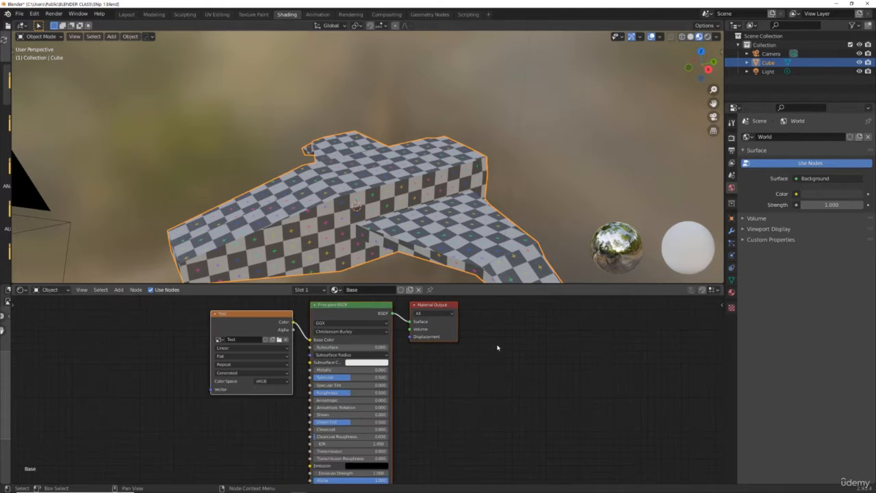
{"action": "scroll", "coordinate": [498, 348], "scroll_direction": "down", "scroll_amount": 2}
{"action": "left_click_drag", "start_coordinate": [232, 314], "coordinate": [134, 330]}
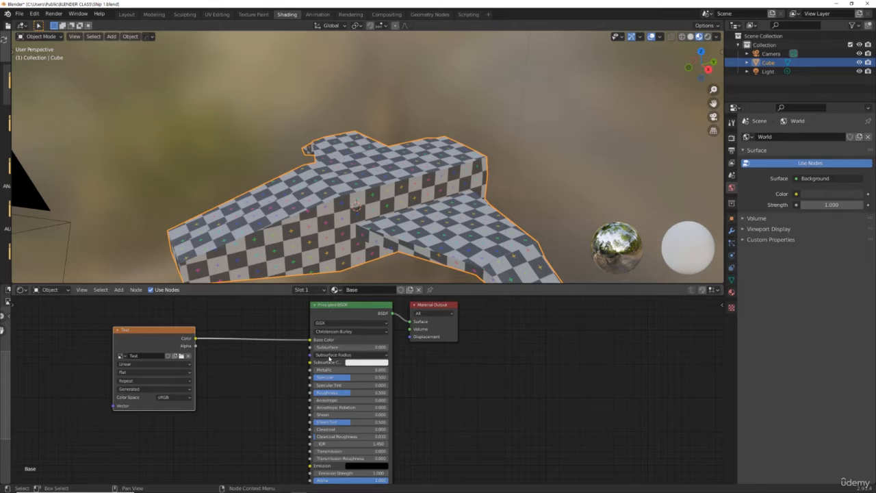
{"action": "left_click_drag", "start_coordinate": [426, 307], "coordinate": [457, 309]}
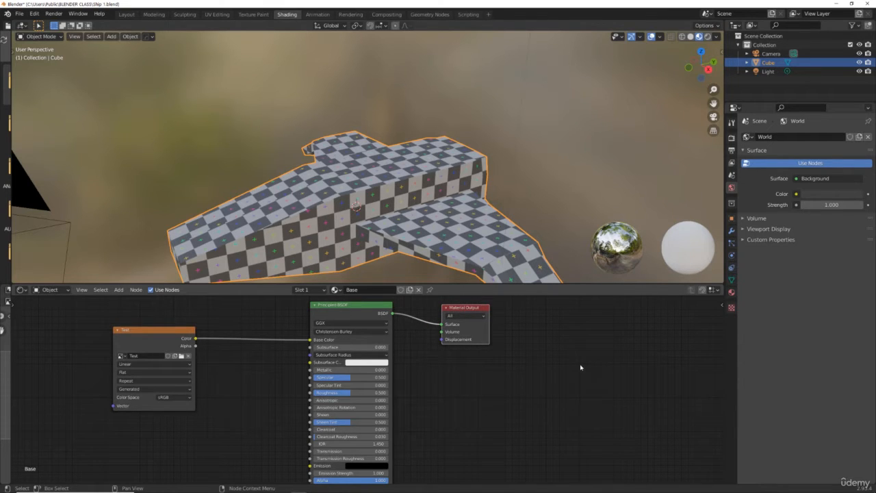
- Show the ship's material properties, cut the link from the Test texture to Base Color, and delete the Test node
{"action": "left_click", "coordinate": [732, 293]}
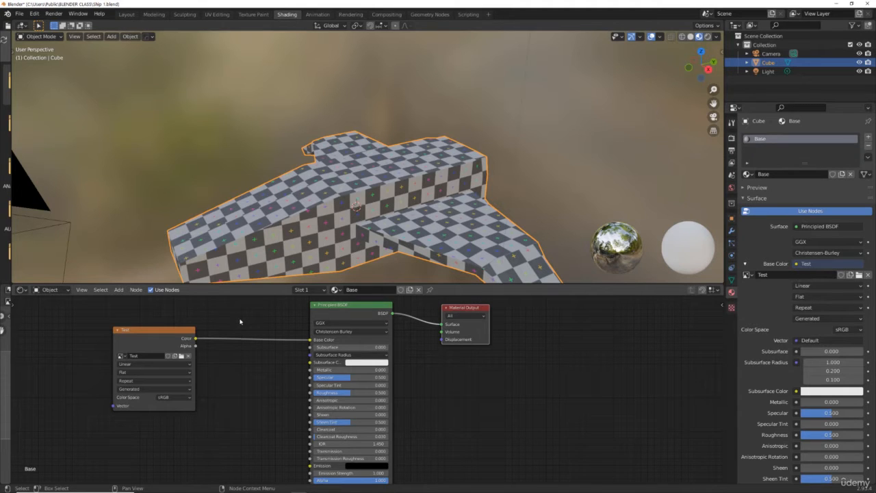
{"action": "right_click_drag", "start_coordinate": [241, 322], "coordinate": [243, 397], "text": "ctrl"}
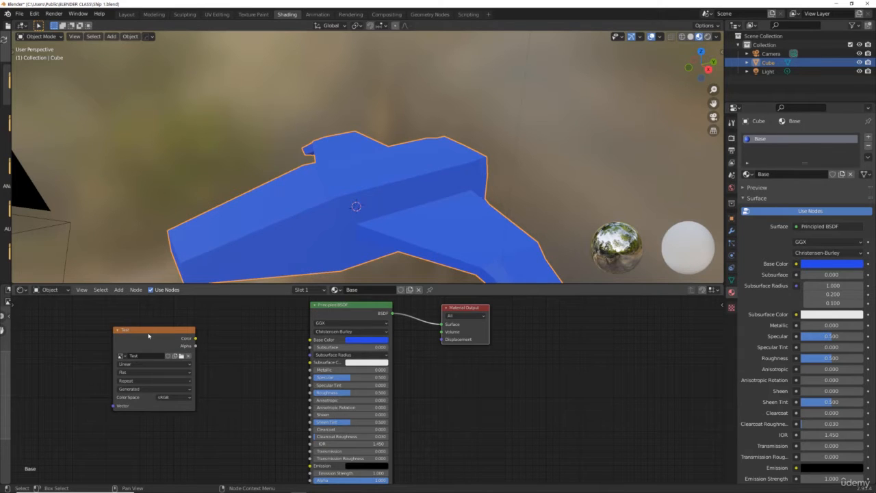
{"action": "left_click_drag", "start_coordinate": [149, 333], "coordinate": [137, 355]}
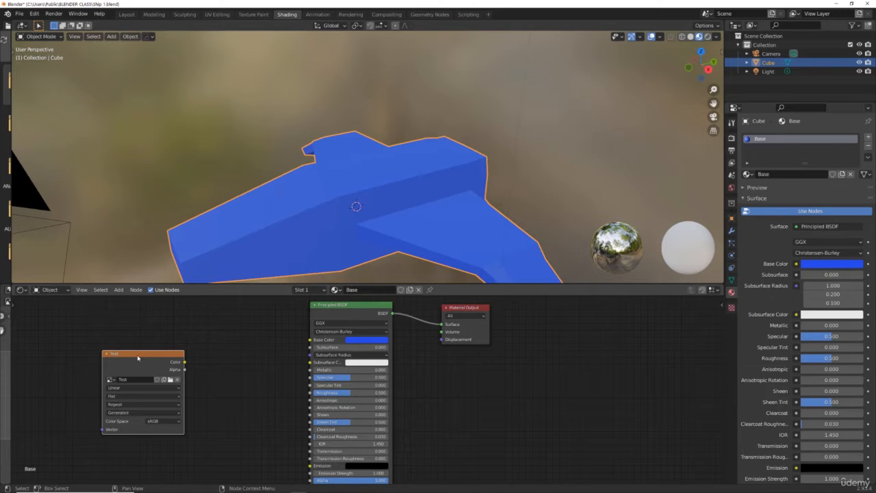
{"action": "key", "text": "x"}
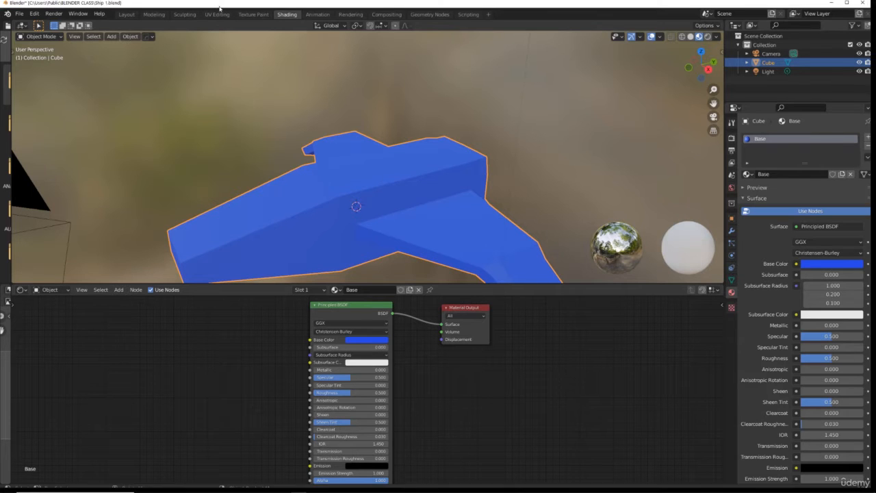
- Bring Scifi Panel.png from the desktop into the node editor as an image texture, restoring the Blender window's position after the import
{"action": "left_click_drag", "start_coordinate": [197, 7], "coordinate": [277, 8]}
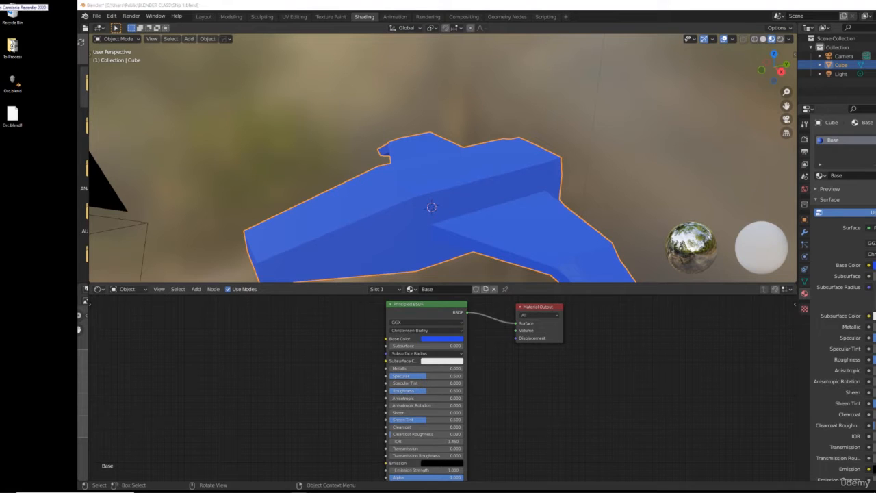
{"action": "left_click_drag", "start_coordinate": [38, 206], "coordinate": [39, 212]}
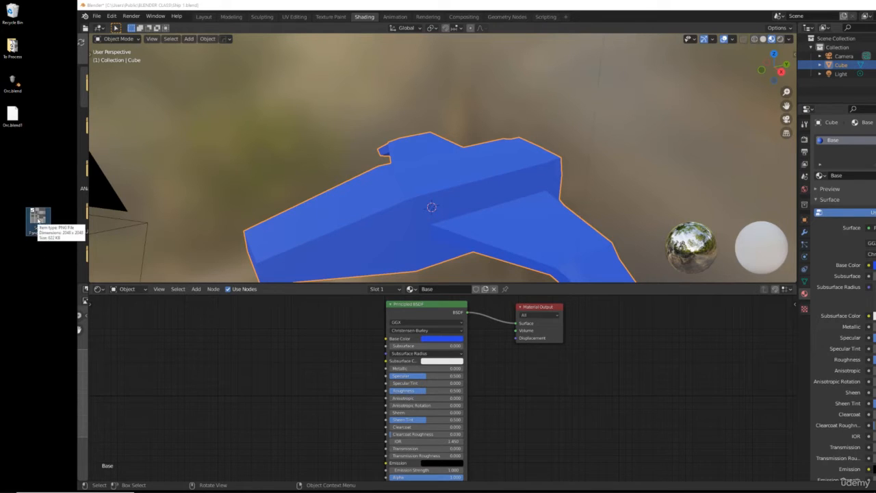
{"action": "left_click_drag", "start_coordinate": [246, 362], "coordinate": [241, 361]}
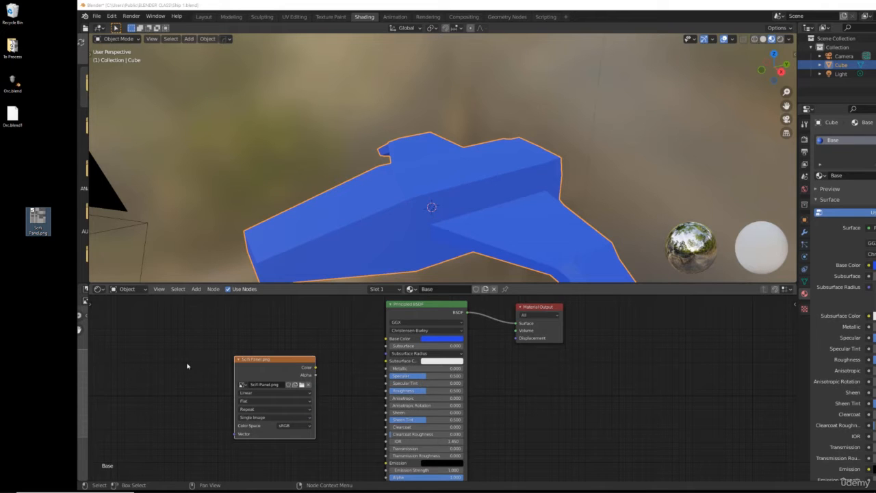
{"action": "left_click", "coordinate": [425, 8]}
{"action": "left_click_drag", "start_coordinate": [425, 8], "coordinate": [349, 1]}
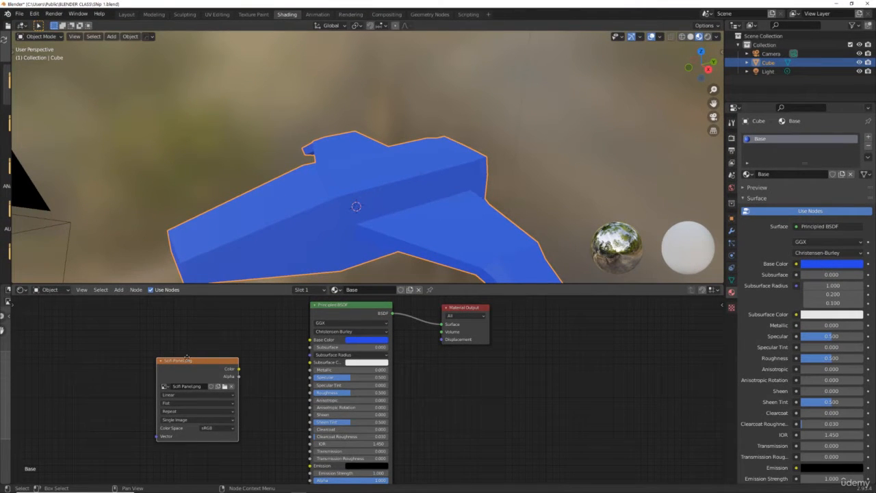
- Place the Scifi Panel.png node beside the Principled BSDF and connect its Color output to Base Color
{"action": "left_click_drag", "start_coordinate": [171, 361], "coordinate": [167, 328]}
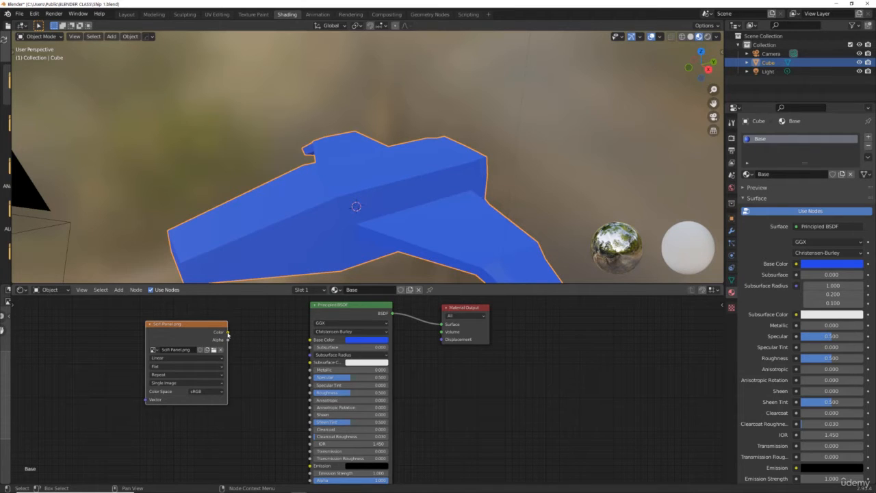
{"action": "left_click_drag", "start_coordinate": [228, 333], "coordinate": [310, 339]}
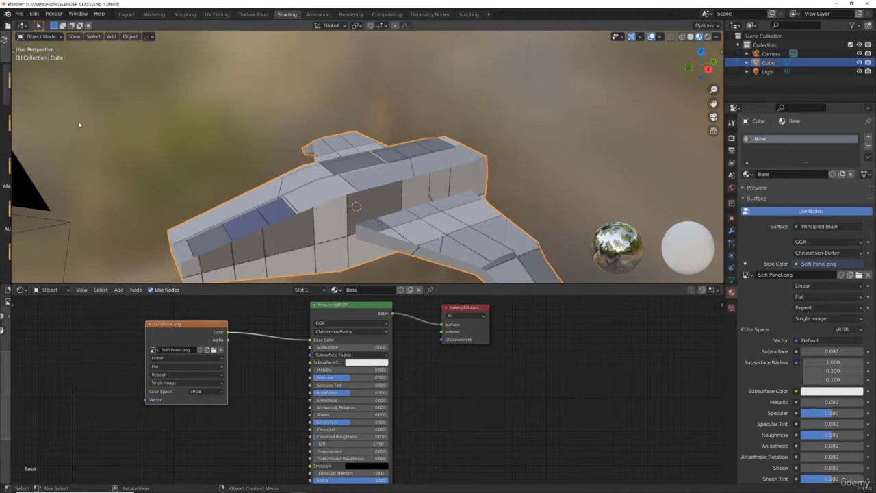
- Display Scifi Panel.png behind the ship's UV layout in the UV Editing workspace
{"action": "left_click", "coordinate": [216, 14]}
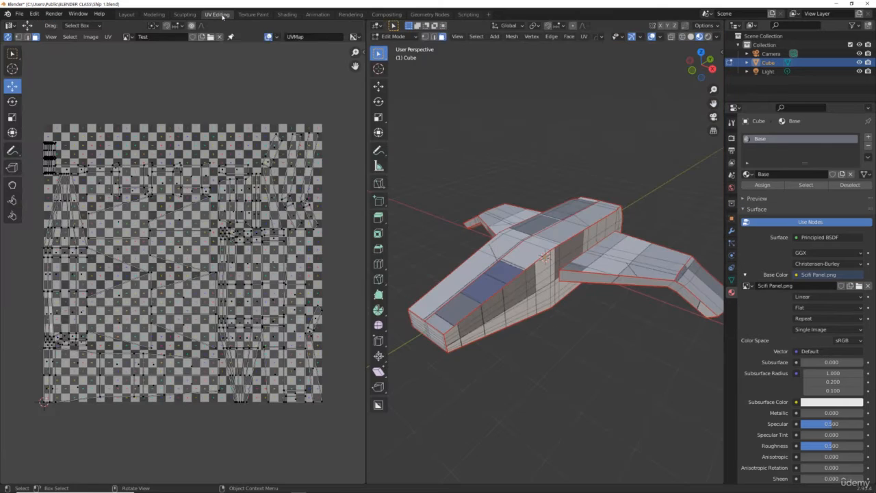
{"action": "left_click", "coordinate": [126, 37]}
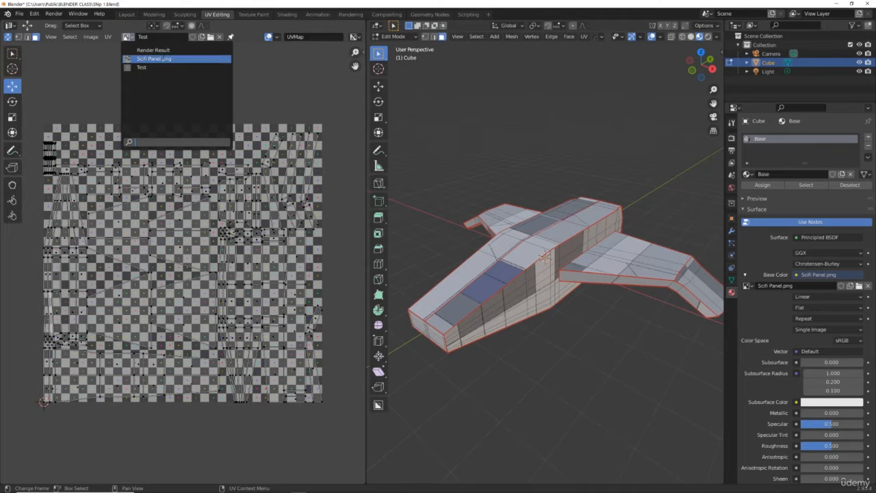
{"action": "left_click", "coordinate": [154, 59]}
{"action": "scroll", "coordinate": [172, 162], "scroll_direction": "down", "scroll_amount": 2}
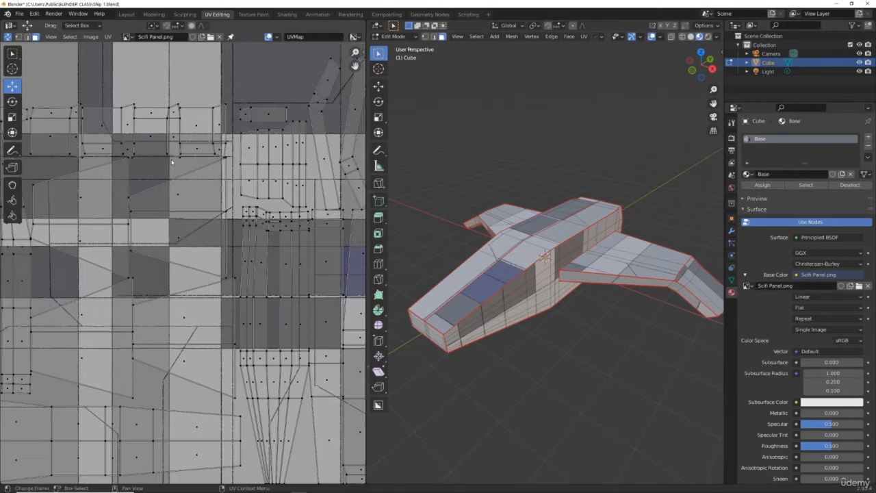
{"action": "scroll", "coordinate": [172, 162], "scroll_direction": "down", "scroll_amount": 2}
{"action": "scroll", "coordinate": [171, 162], "scroll_direction": "up", "scroll_amount": 1}
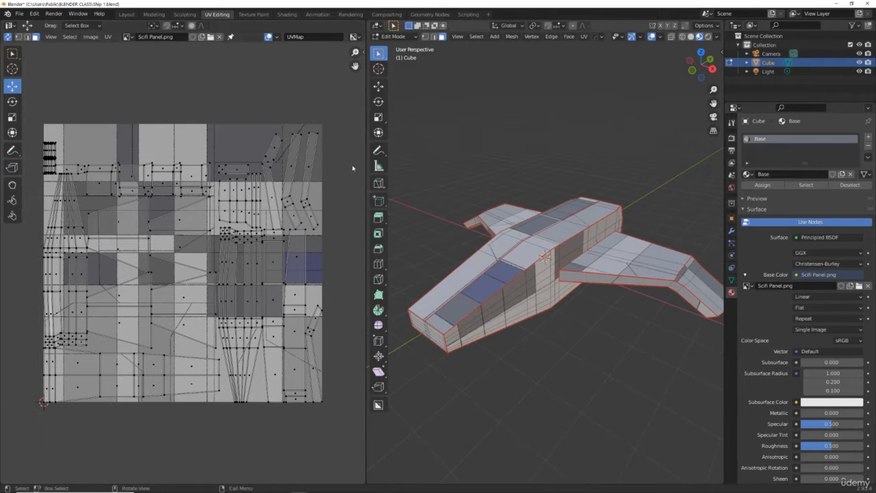
- Inspect individual faces of the narrow UV islands near the layout's upper right corner against the panel texture
{"action": "left_click", "coordinate": [291, 149]}
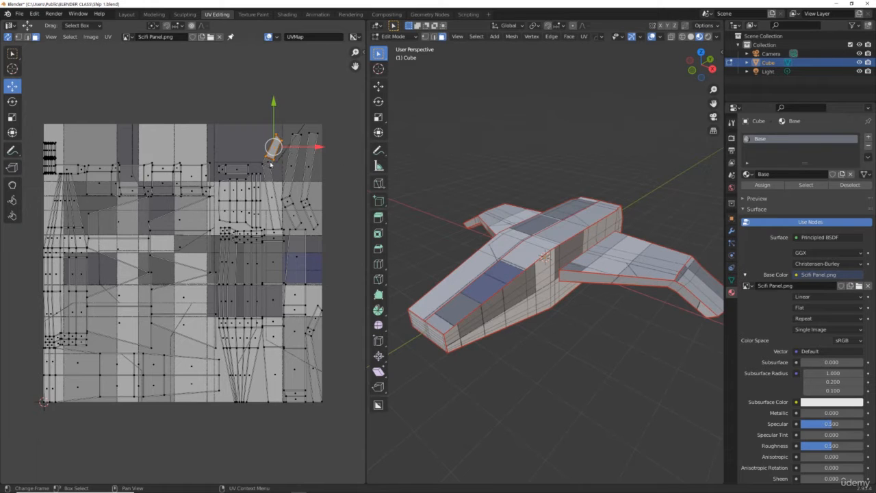
{"action": "left_click", "coordinate": [271, 164]}
{"action": "left_click", "coordinate": [271, 180]}
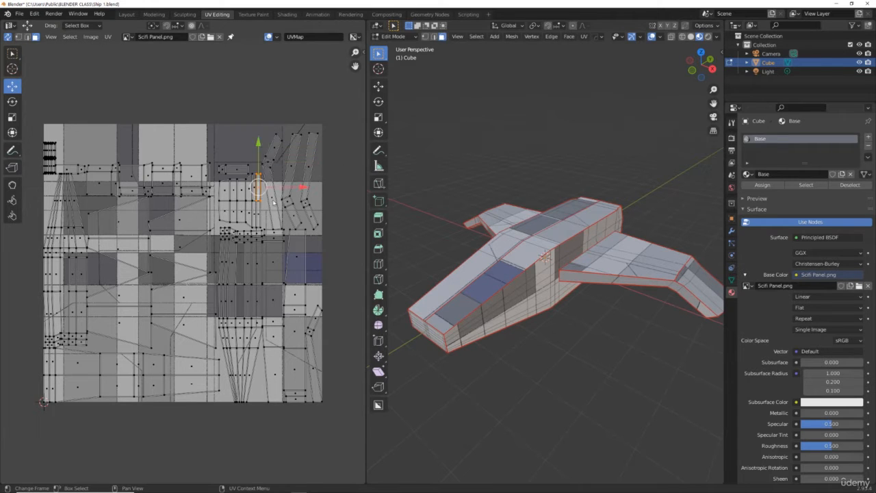
{"action": "left_click", "coordinate": [271, 201]}
{"action": "left_click", "coordinate": [291, 167]}
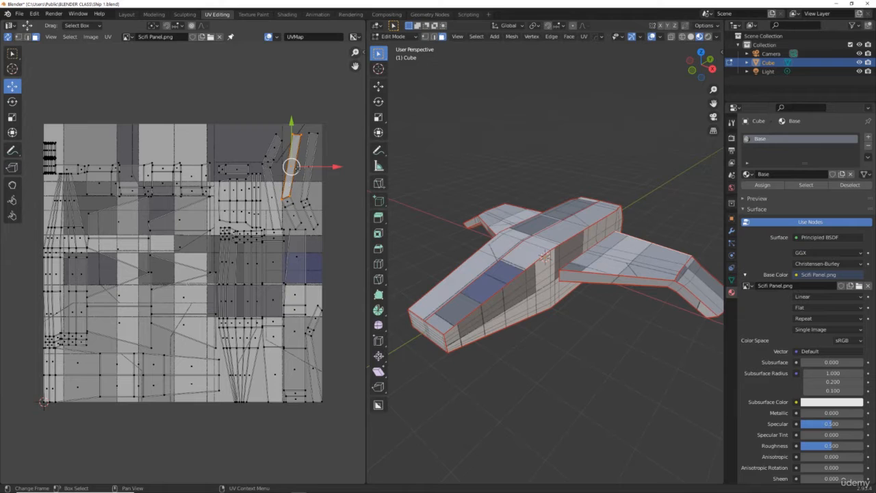
{"action": "left_click", "coordinate": [287, 202]}
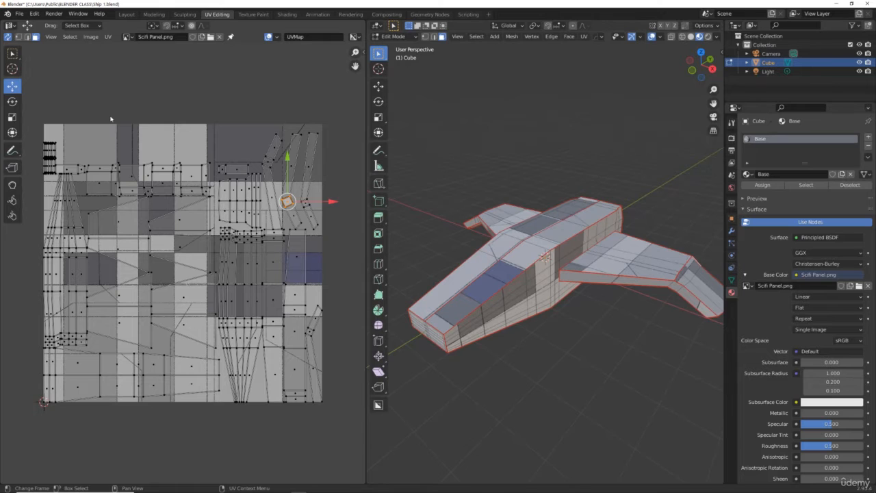
- Select all of the ship's UVs, start the UV layout export, and bring its file dialog into view
{"action": "key", "text": "alt+a"}
{"action": "key", "text": "a"}
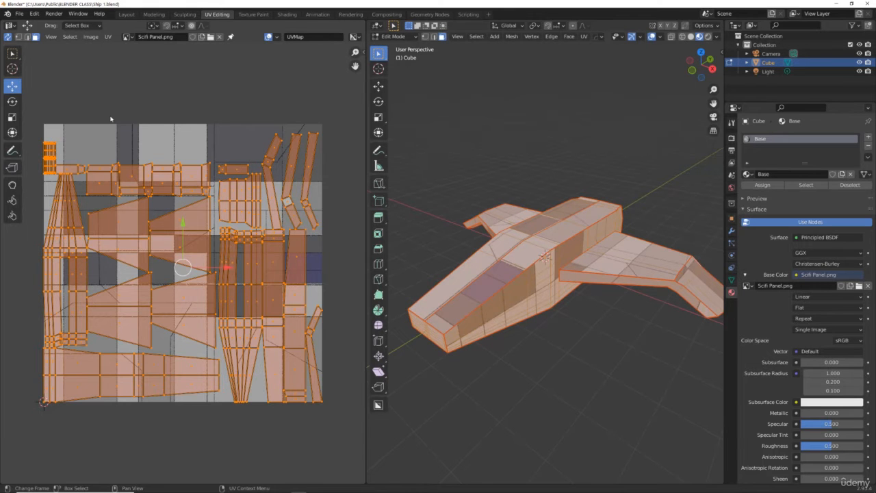
{"action": "left_click", "coordinate": [107, 37]}
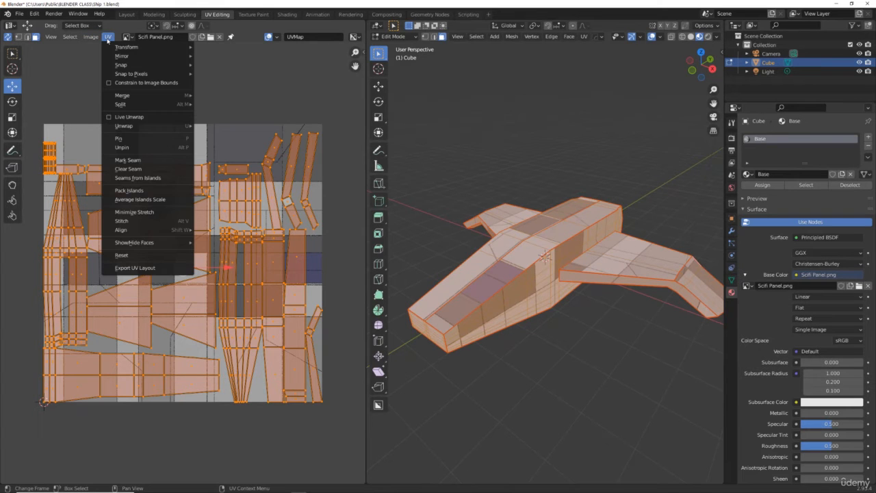
{"action": "left_click", "coordinate": [136, 268]}
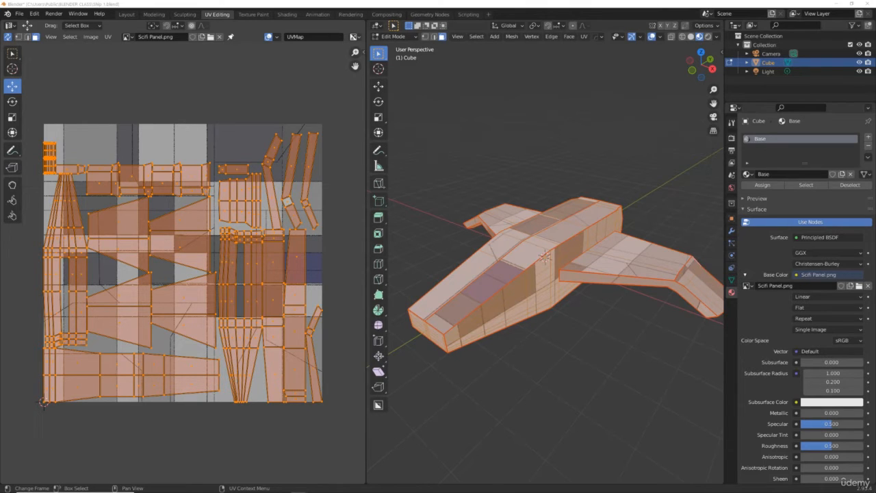
{"action": "left_click_drag", "start_coordinate": [206, 0], "coordinate": [330, 71]}
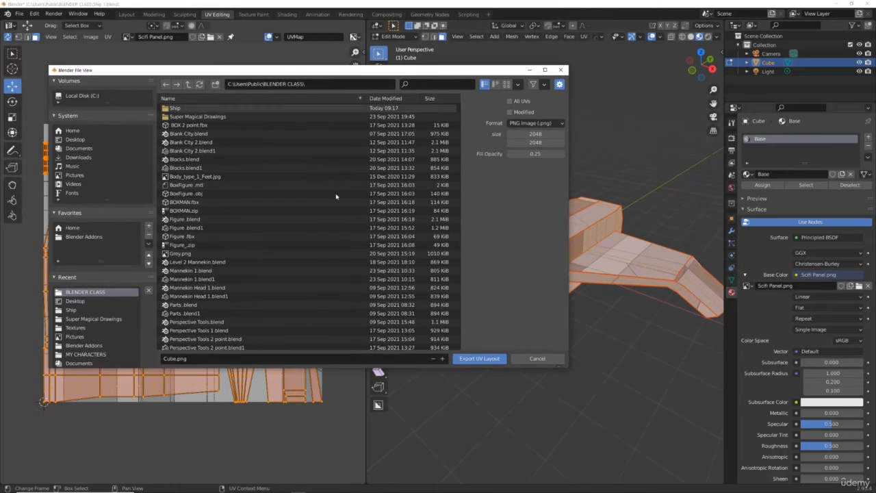
- Export the UV layout as Ship_UV.png in the BLENDER CLASS folder with All UVs enabled
{"action": "left_click", "coordinate": [191, 360]}
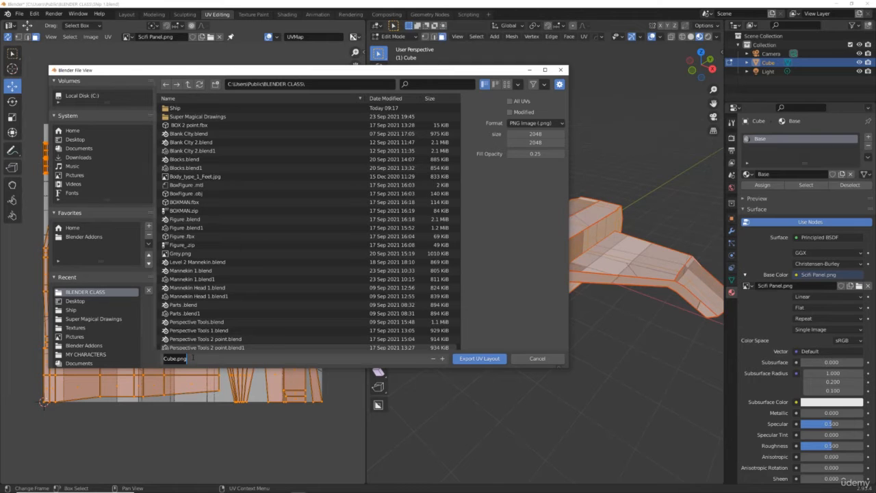
{"action": "type", "text": "SHip UV"}
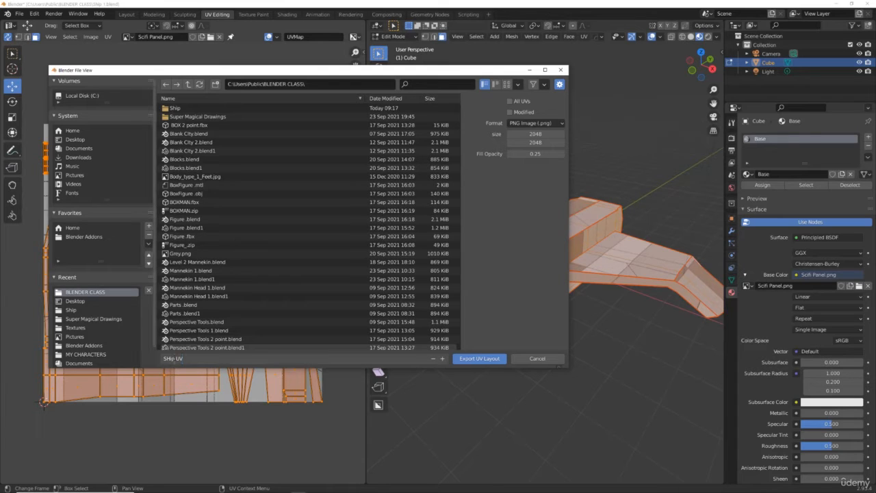
{"action": "key", "text": "BackSpace"}
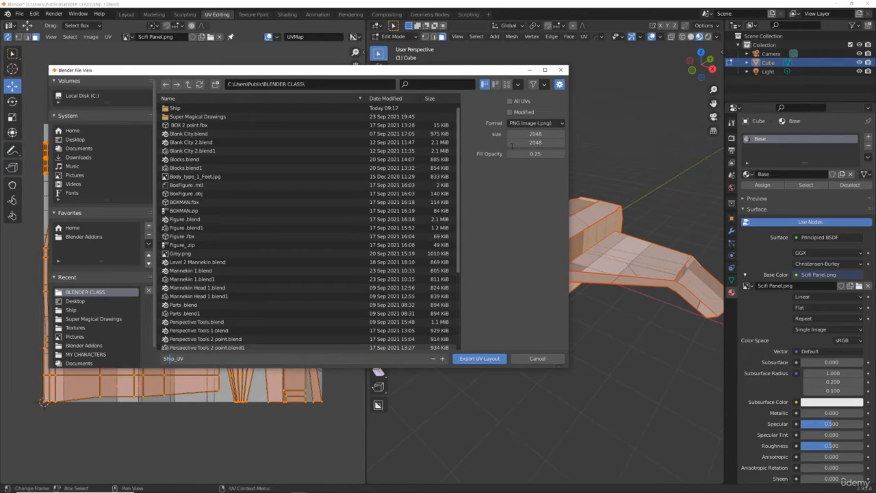
{"action": "left_click", "coordinate": [509, 101]}
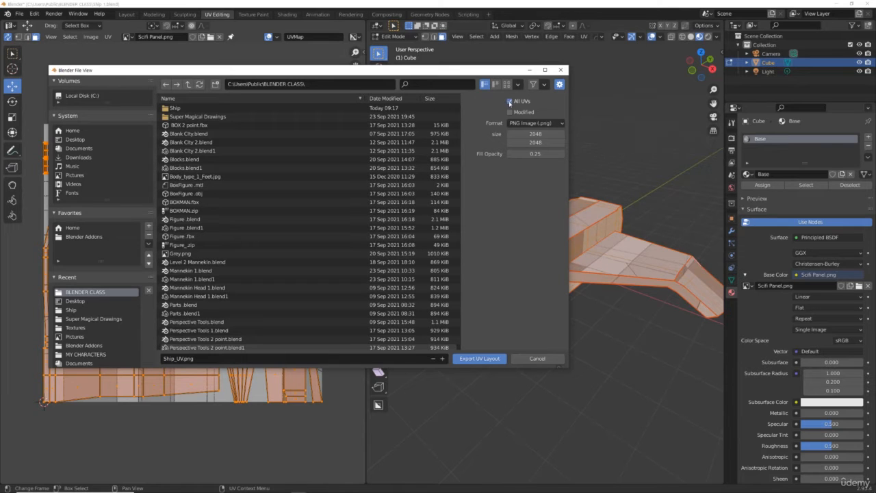
{"action": "left_click", "coordinate": [481, 358]}
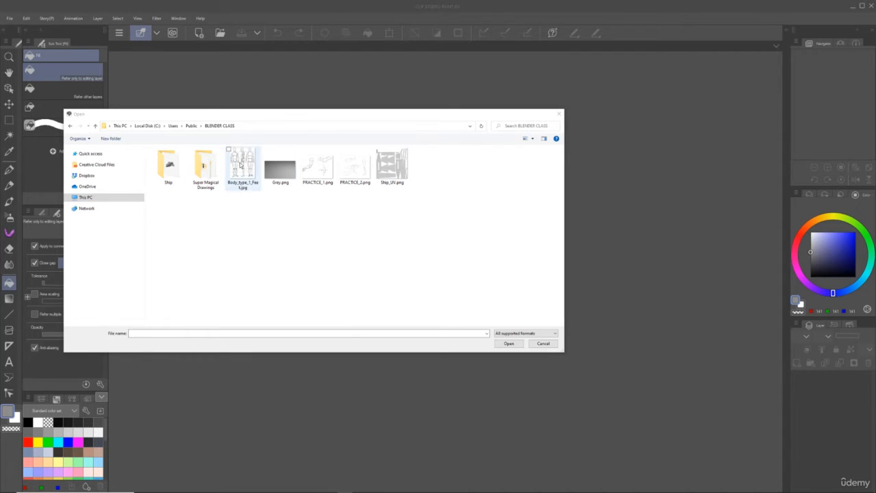
- Open Ship_UV.png from the BLENDER CLASS folder in Clip Studio Paint and place a new raster layer beneath the UV layer
{"action": "left_click", "coordinate": [398, 172]}
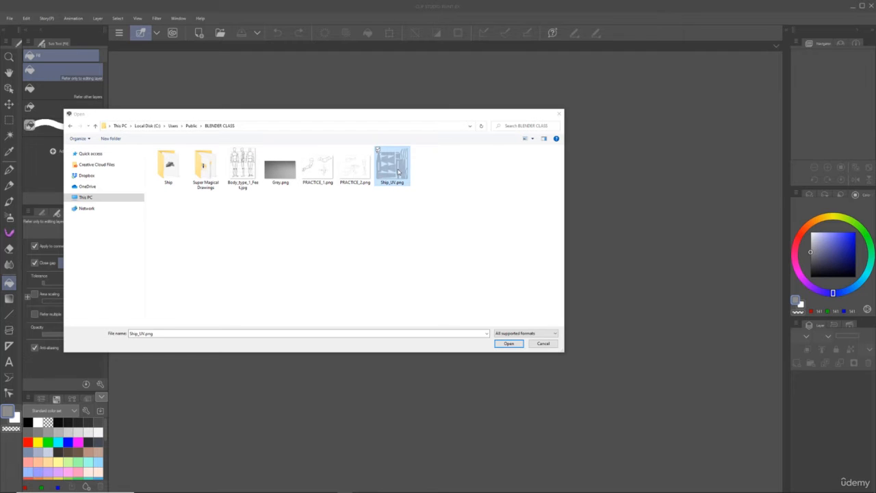
{"action": "left_click", "coordinate": [509, 344]}
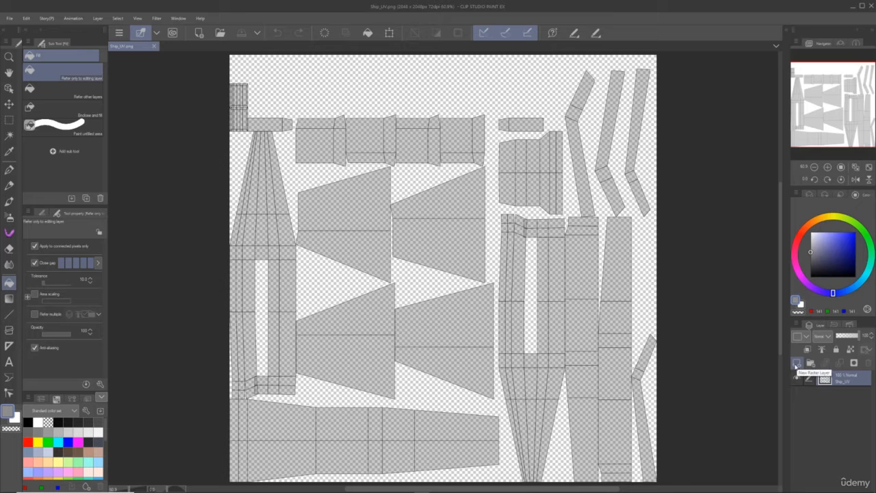
{"action": "left_click", "coordinate": [796, 363]}
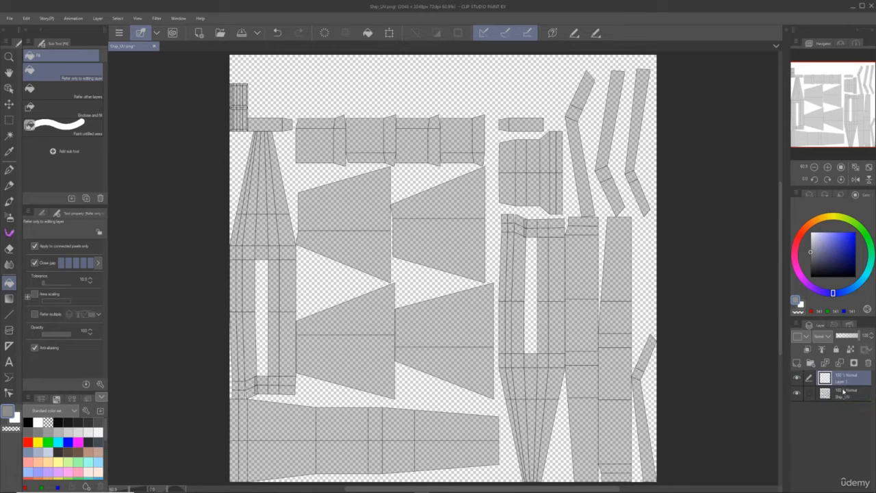
{"action": "left_click_drag", "start_coordinate": [859, 387], "coordinate": [859, 404]}
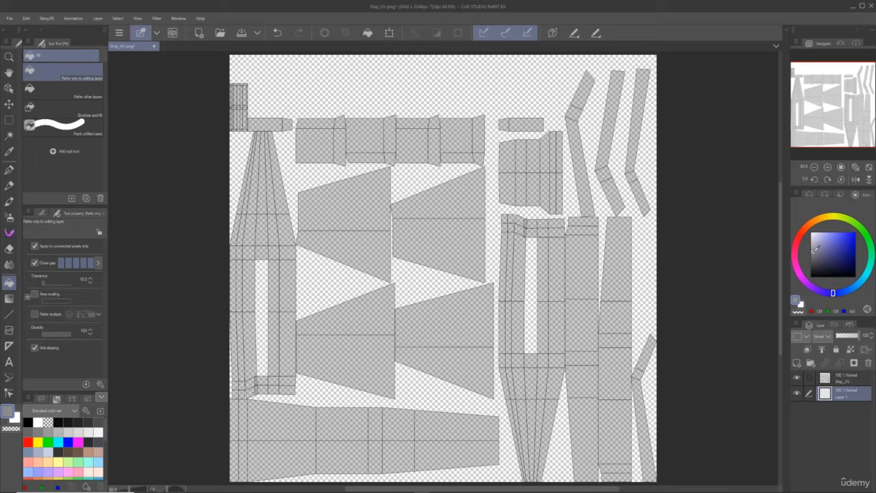
- Try dark brown and bright orange fills on the new bottom layer, settling on a muted reddish-orange fill
{"action": "left_click", "coordinate": [815, 254]}
{"action": "mouse_move", "coordinate": [825, 250]}
{"action": "left_mouse_down"}
{"action": "mouse_move", "coordinate": [851, 251]}
{"action": "mouse_move", "coordinate": [846, 242]}
{"action": "mouse_move", "coordinate": [829, 260]}
{"action": "left_mouse_up"}
{"action": "left_click", "coordinate": [805, 232]}
{"action": "left_click", "coordinate": [642, 290]}
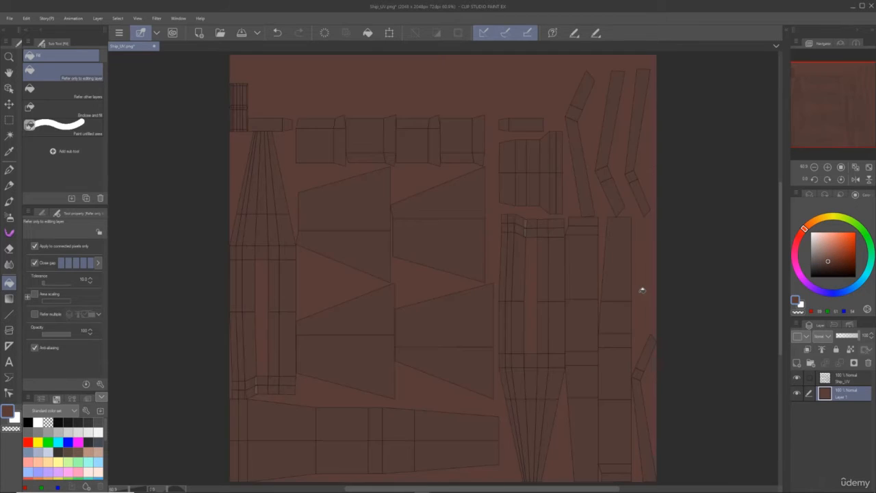
{"action": "left_click", "coordinate": [845, 239]}
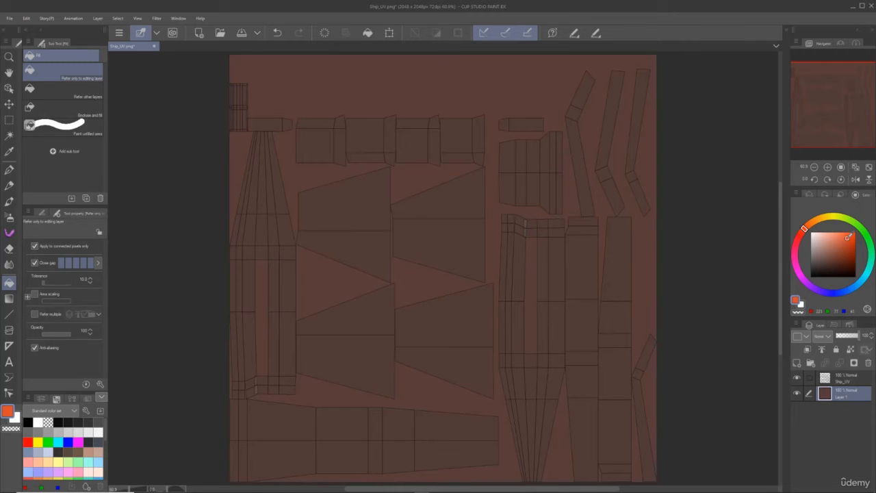
{"action": "left_click", "coordinate": [638, 285]}
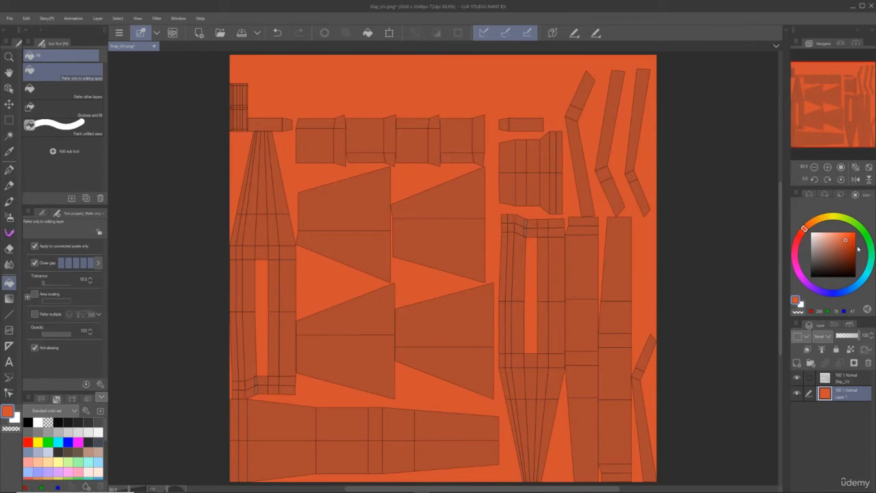
{"action": "left_click_drag", "start_coordinate": [845, 241], "coordinate": [838, 249]}
{"action": "left_click", "coordinate": [653, 319]}
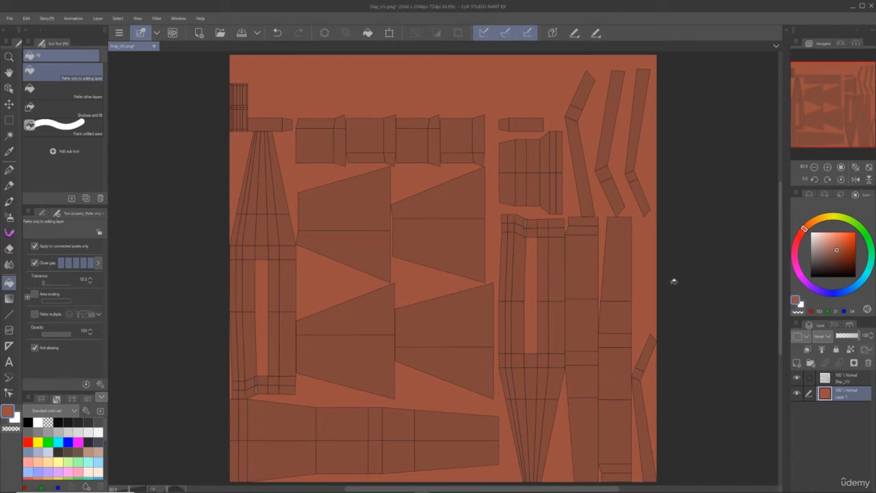
- Duplicate the Ship_UV layer
{"action": "left_click", "coordinate": [854, 381]}
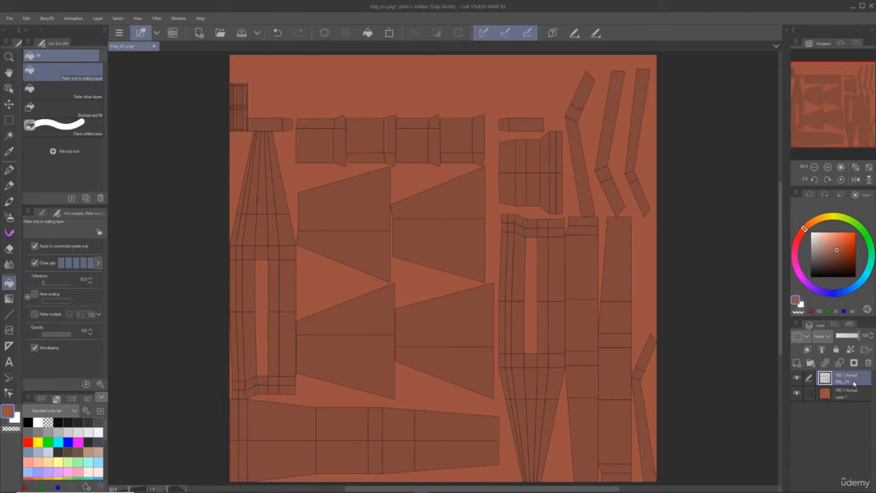
{"action": "right_click", "coordinate": [853, 380]}
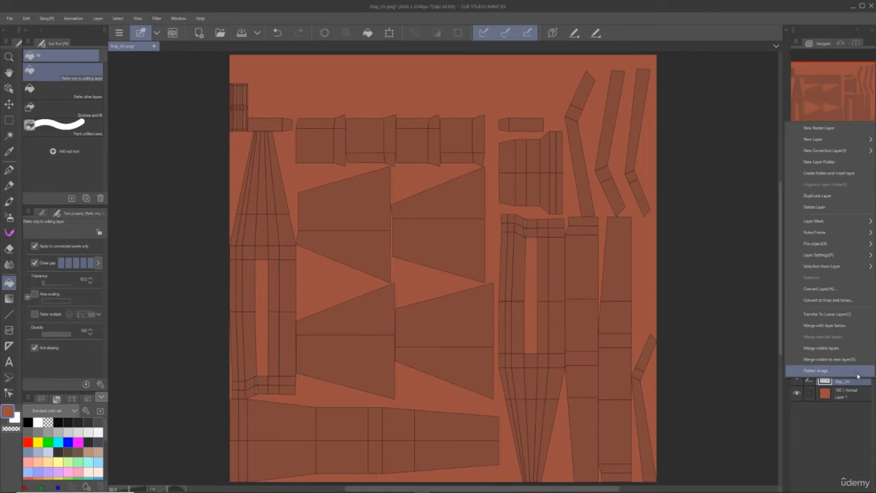
{"action": "left_click", "coordinate": [825, 195]}
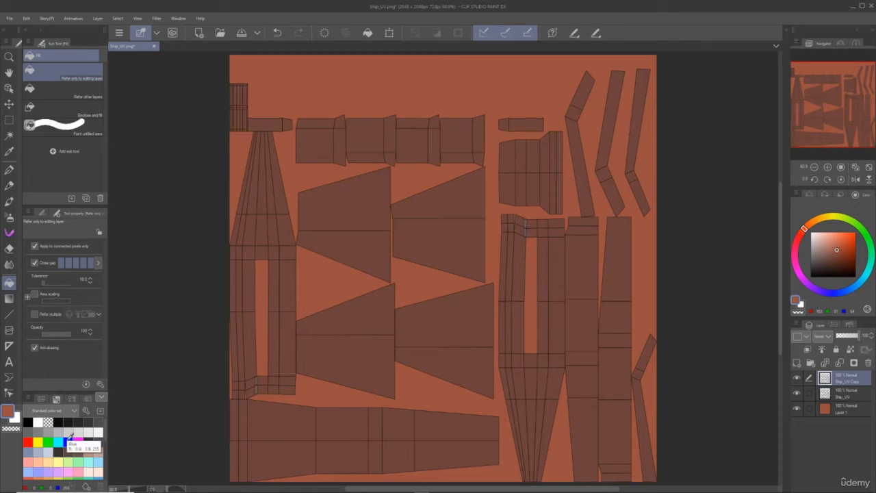
- Fill the faces of the upper tapered nose island and the narrow strip at its base with dark orange-brown
{"action": "left_click", "coordinate": [816, 221]}
{"action": "left_click_drag", "start_coordinate": [838, 236], "coordinate": [842, 258]}
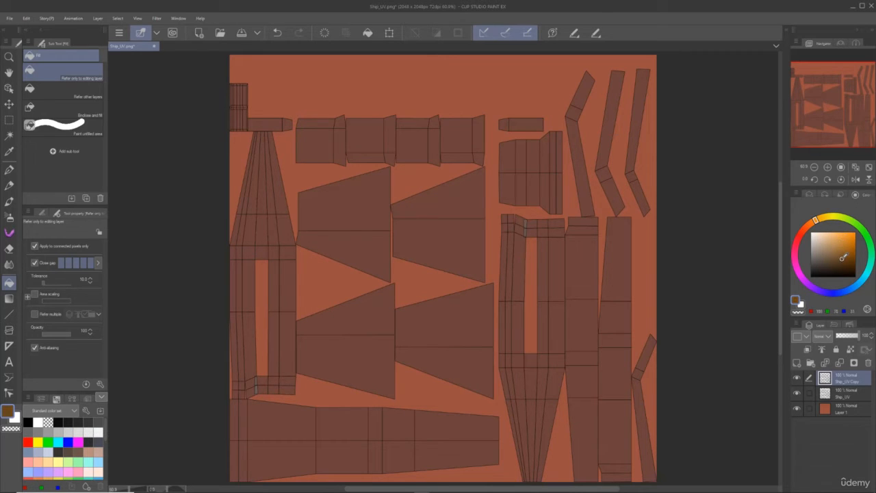
{"action": "left_click", "coordinate": [267, 227]}
{"action": "left_click", "coordinate": [284, 229]}
{"action": "left_click", "coordinate": [278, 204]}
{"action": "left_click", "coordinate": [255, 196]}
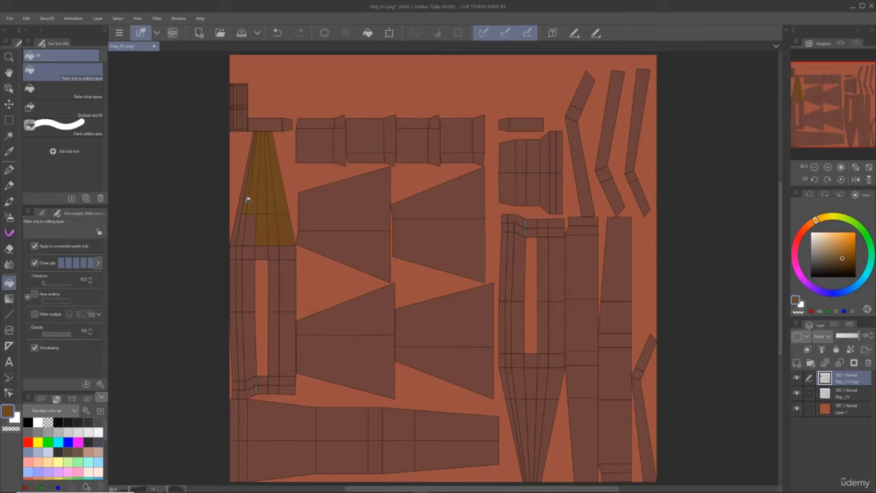
{"action": "left_click", "coordinate": [241, 217]}
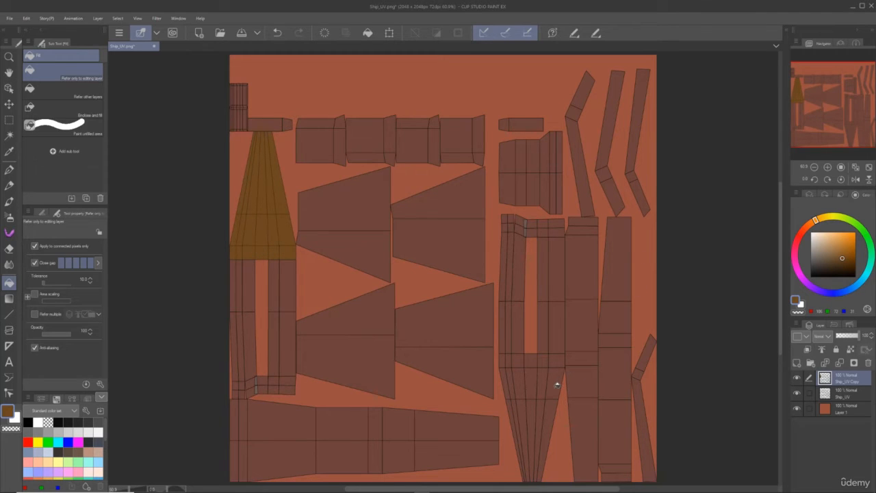
- Fill the faces of the lower, downward-pointing nose island with the same orange-brown
{"action": "left_click", "coordinate": [545, 411]}
{"action": "left_click", "coordinate": [519, 416]}
{"action": "left_click", "coordinate": [523, 385]}
- Draw black angled panel lines with the Straight line tool across three of the four wing islands
{"action": "left_click", "coordinate": [9, 169]}
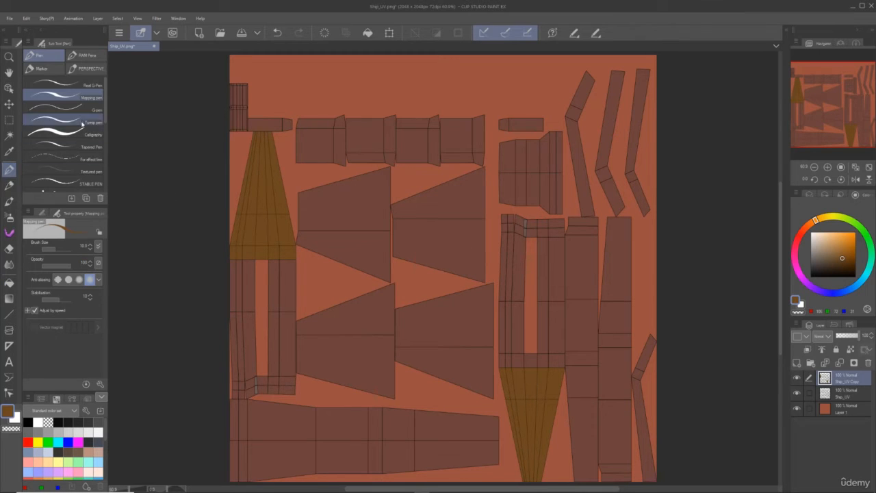
{"action": "left_click", "coordinate": [57, 422]}
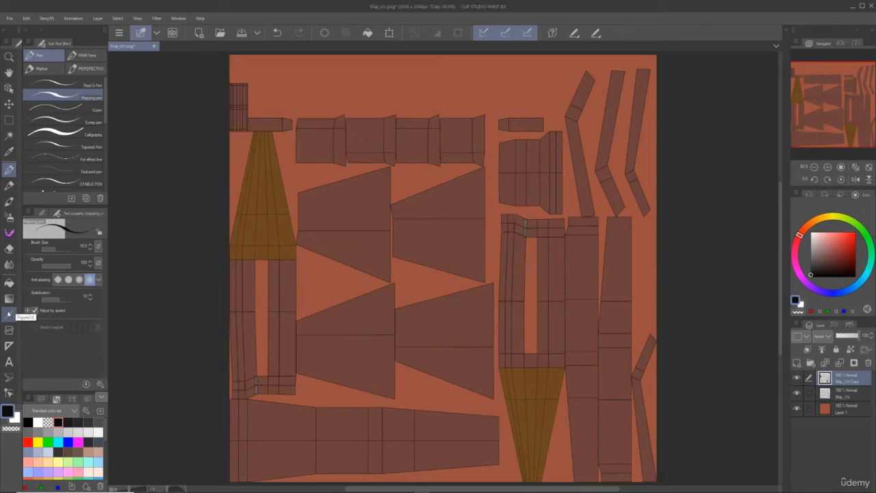
{"action": "left_click", "coordinate": [8, 314]}
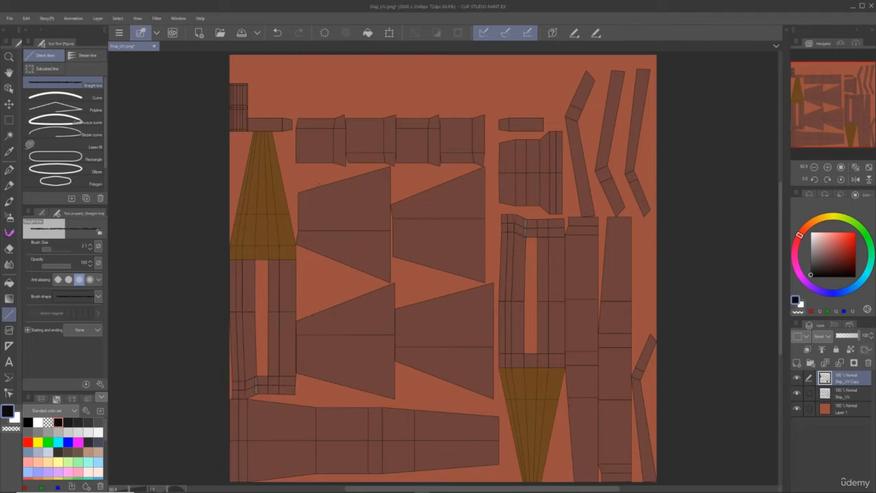
{"action": "left_click_drag", "start_coordinate": [319, 185], "coordinate": [357, 175]}
{"action": "left_click_drag", "start_coordinate": [325, 231], "coordinate": [327, 257]}
{"action": "left_click", "coordinate": [342, 262], "text": "shift"}
{"action": "left_click_drag", "start_coordinate": [416, 245], "coordinate": [416, 220]}
{"action": "left_click_drag", "start_coordinate": [415, 241], "coordinate": [478, 273]}
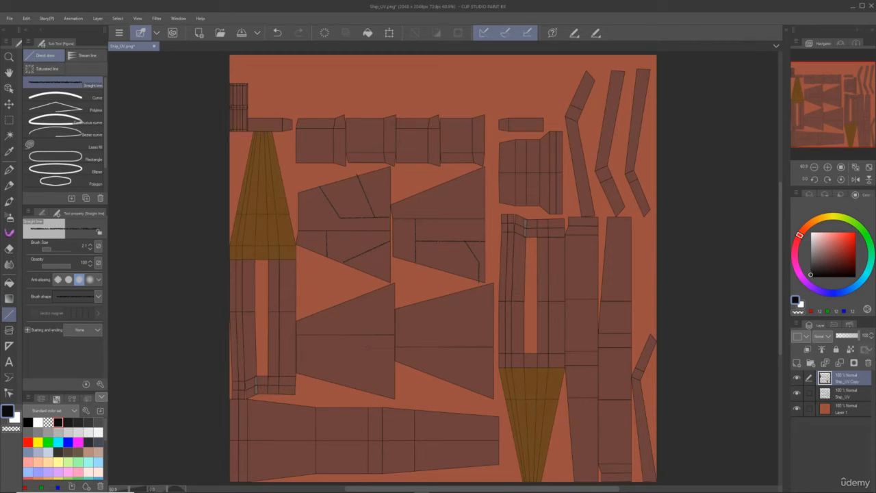
{"action": "mouse_move", "coordinate": [343, 321]}
{"action": "left_mouse_down"}
{"action": "mouse_move", "coordinate": [325, 309]}
{"action": "mouse_move", "coordinate": [395, 322]}
{"action": "left_mouse_up"}
{"action": "left_click_drag", "start_coordinate": [342, 357], "coordinate": [318, 376]}
- Shade the edges of the long horizontal island and one side of the lower nose island in black with the Transparent watercolor brush
{"action": "left_click", "coordinate": [9, 200]}
{"action": "left_click", "coordinate": [78, 111]}
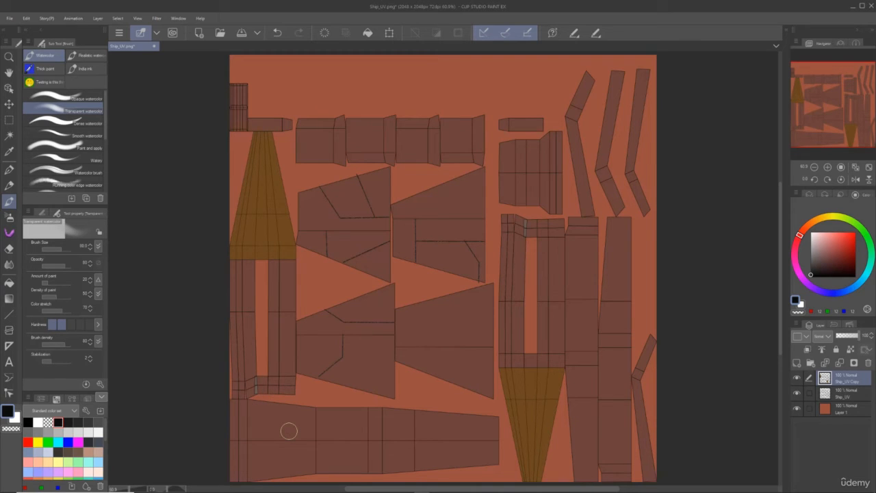
{"action": "mouse_move", "coordinate": [468, 460]}
{"action": "left_mouse_down"}
{"action": "mouse_move", "coordinate": [435, 465]}
{"action": "mouse_move", "coordinate": [488, 456]}
{"action": "mouse_move", "coordinate": [482, 426]}
{"action": "mouse_move", "coordinate": [423, 419]}
{"action": "mouse_move", "coordinate": [479, 424]}
{"action": "mouse_move", "coordinate": [255, 408]}
{"action": "mouse_move", "coordinate": [279, 471]}
{"action": "mouse_move", "coordinate": [465, 457]}
{"action": "mouse_move", "coordinate": [467, 425]}
{"action": "mouse_move", "coordinate": [241, 408]}
{"action": "mouse_move", "coordinate": [494, 448]}
{"action": "mouse_move", "coordinate": [494, 431]}
{"action": "mouse_move", "coordinate": [471, 468]}
{"action": "left_mouse_up"}
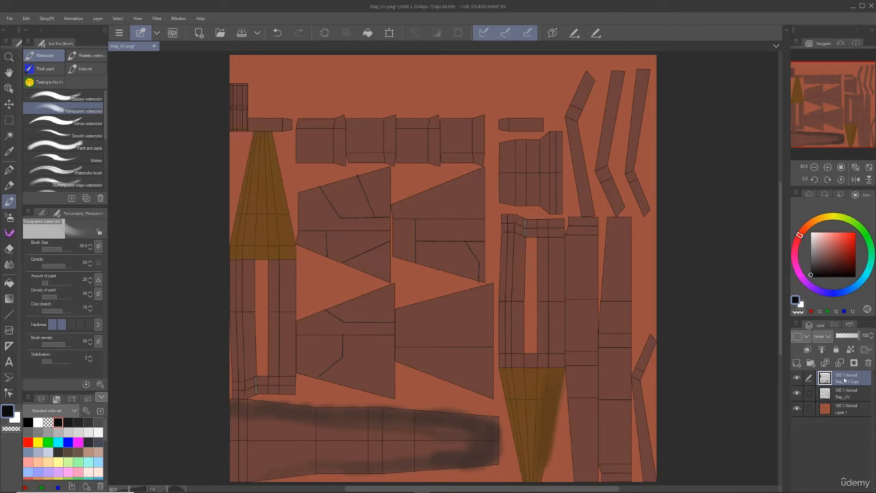
- Export the painted layout as a single-layer PNG named TextShip_UV.png in the BLENDER CLASS folder, keeping the default export settings
{"action": "left_click", "coordinate": [9, 18]}
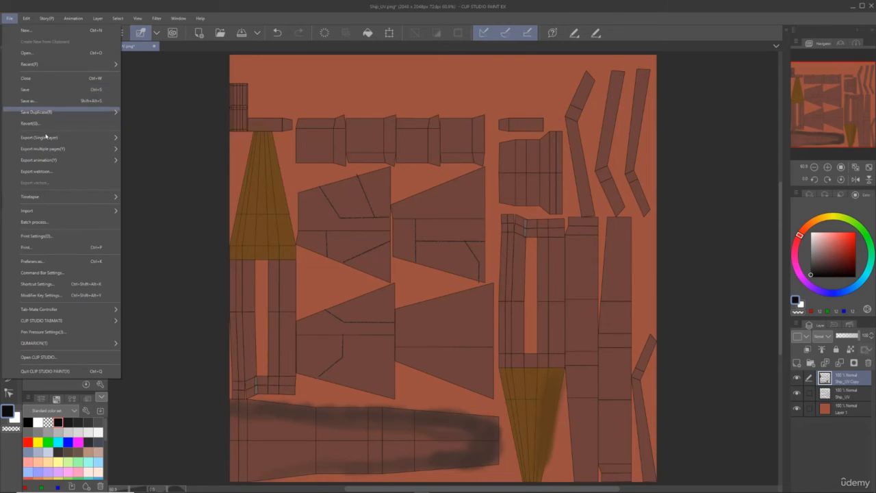
{"action": "mouse_move", "coordinate": [48, 148]}
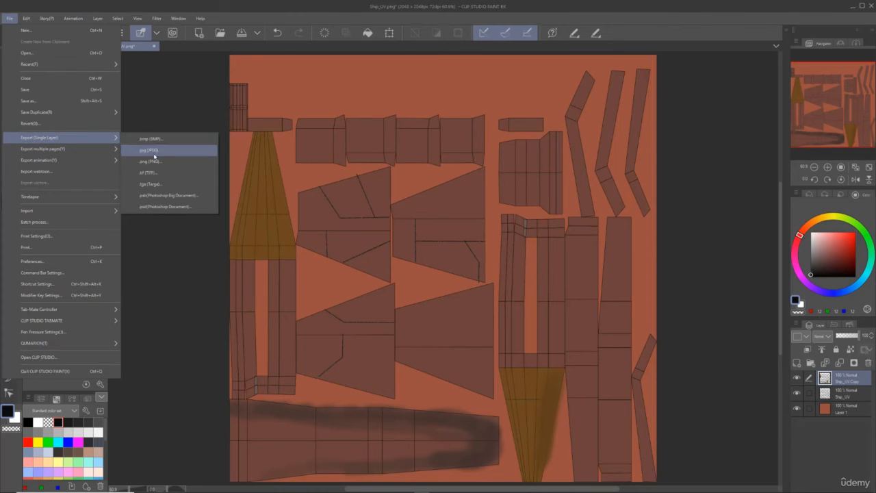
{"action": "left_click", "coordinate": [156, 162]}
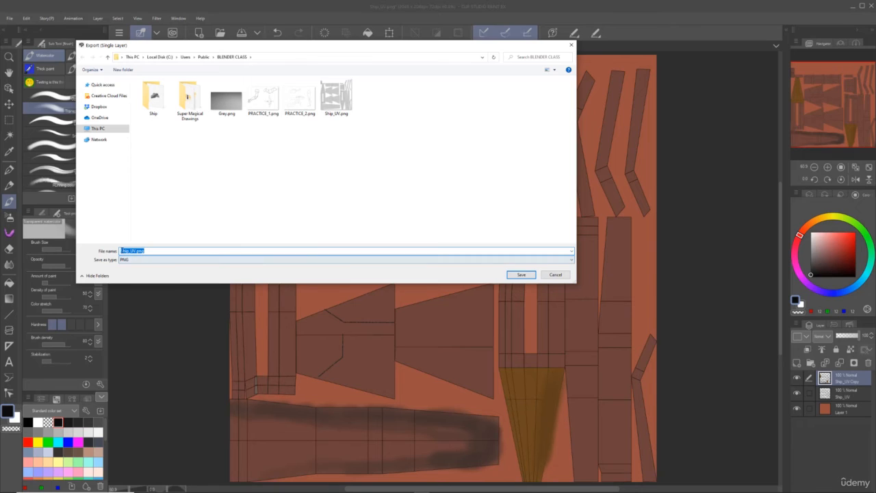
{"action": "left_click", "coordinate": [121, 251]}
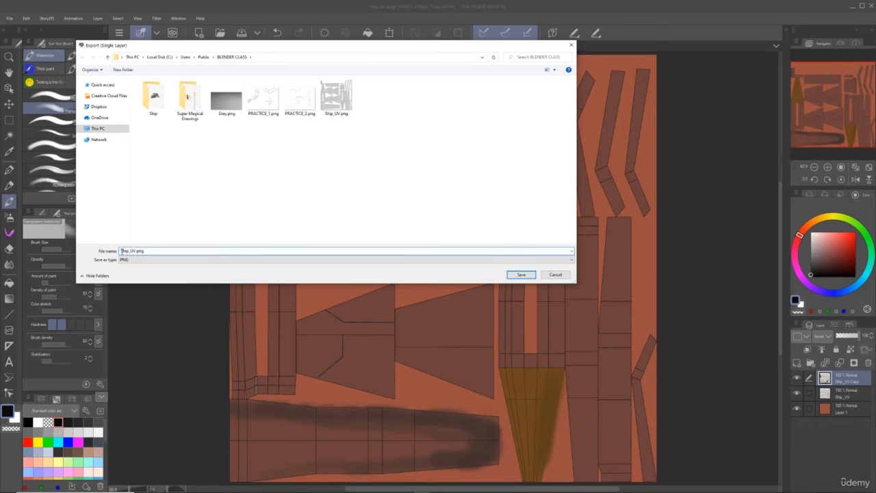
{"action": "type", "text": "Tex"}
{"action": "left_click", "coordinate": [519, 275]}
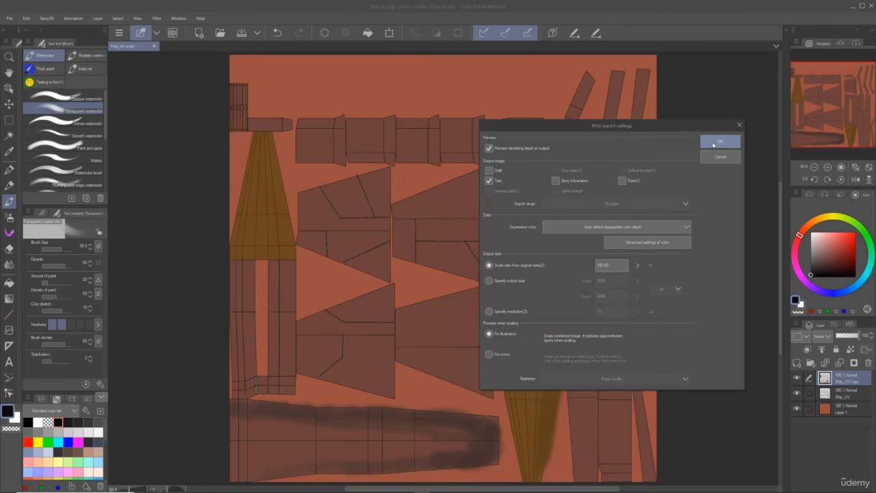
{"action": "left_click", "coordinate": [713, 144]}
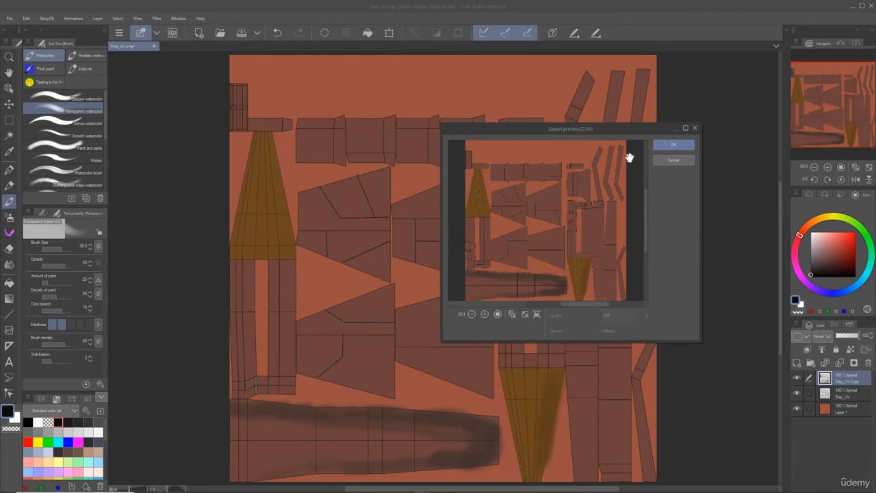
{"action": "left_click", "coordinate": [674, 146]}
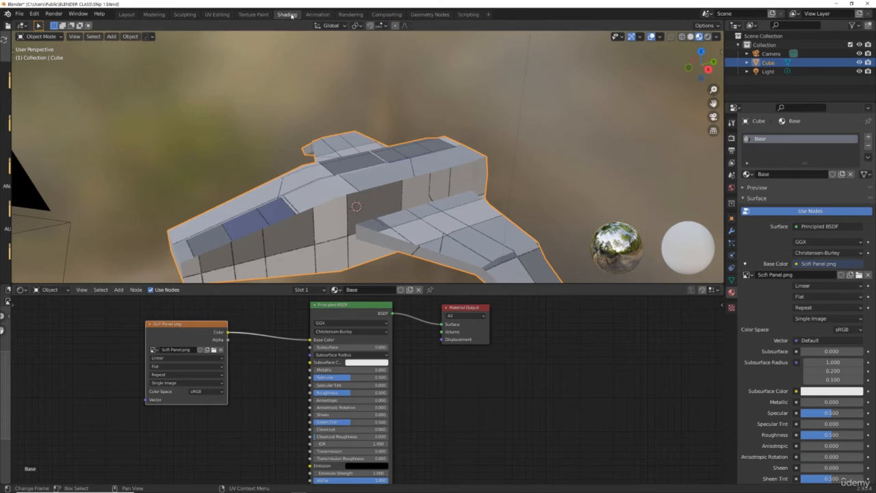
- In Blender's Shading workspace, replace the Base material's Scifi Panel.png node with a TextShip_UV.png image texture connected to Base Color
{"action": "left_click", "coordinate": [287, 14]}
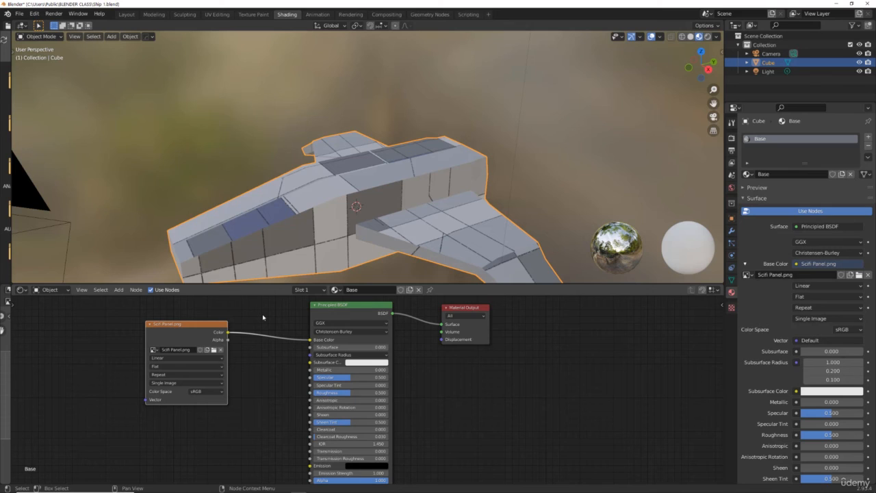
{"action": "right_click_drag", "start_coordinate": [268, 321], "coordinate": [269, 356], "text": "ctrl"}
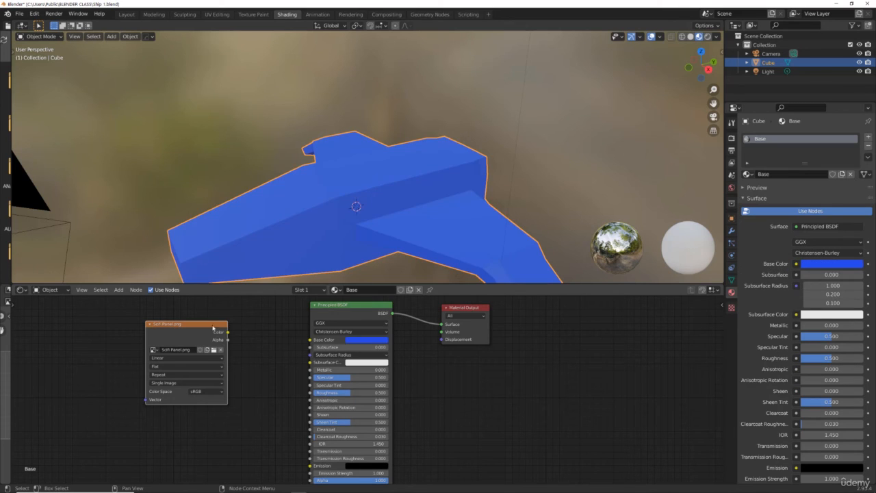
{"action": "left_click_drag", "start_coordinate": [201, 324], "coordinate": [164, 322]}
{"action": "key", "text": "x"}
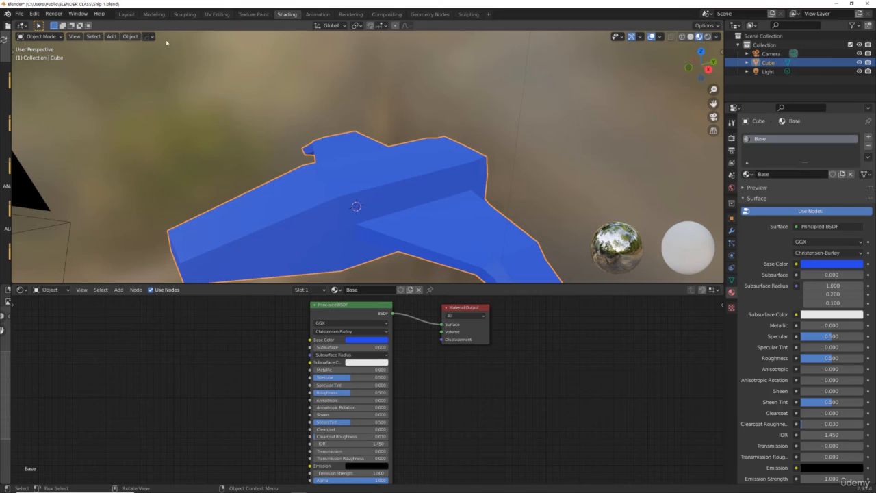
{"action": "key", "text": "ctrl+z"}
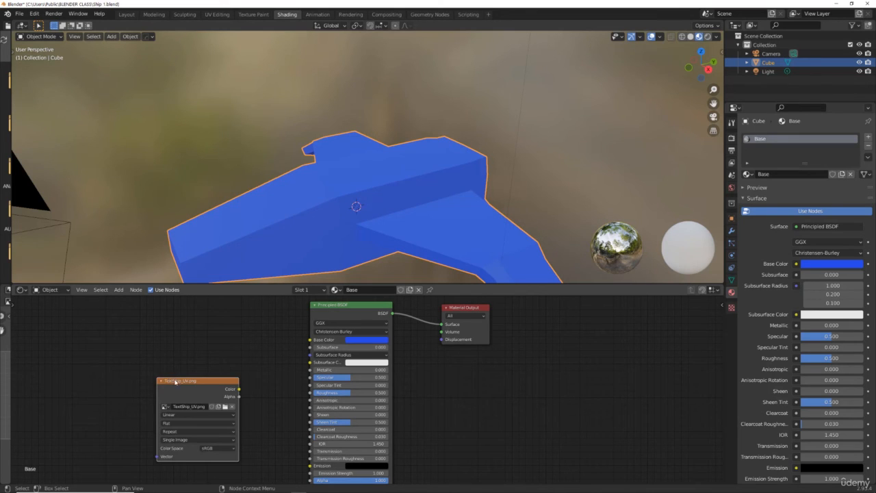
{"action": "left_click_drag", "start_coordinate": [175, 382], "coordinate": [309, 343]}
- Examine the painted colours and panel lines on the ship's hull and wing from several angles
{"action": "scroll", "coordinate": [434, 198], "scroll_direction": "down", "scroll_amount": 3}
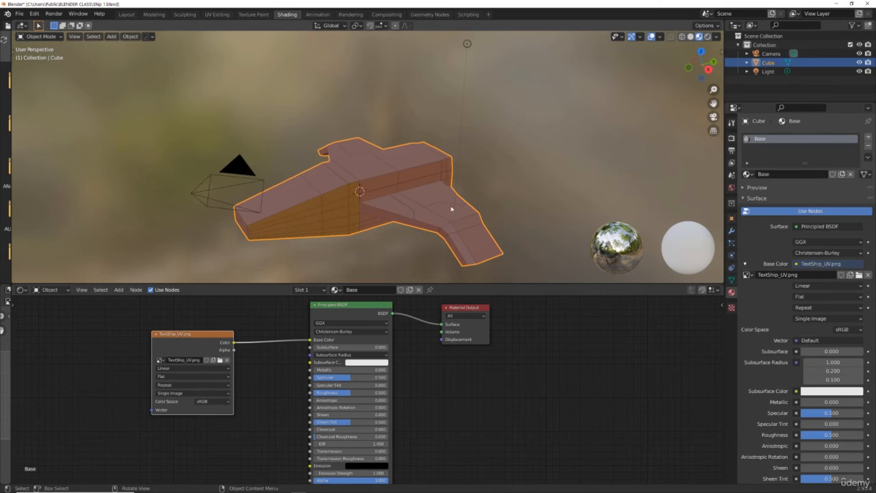
{"action": "left_click_drag", "start_coordinate": [689, 76], "coordinate": [738, 71]}
{"action": "scroll", "coordinate": [524, 186], "scroll_direction": "up", "scroll_amount": 6}
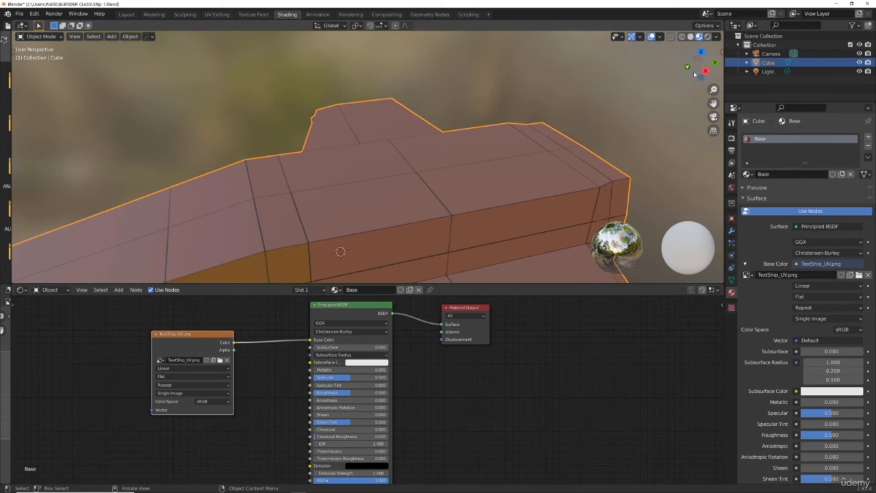
{"action": "left_click_drag", "start_coordinate": [713, 104], "coordinate": [701, 6]}
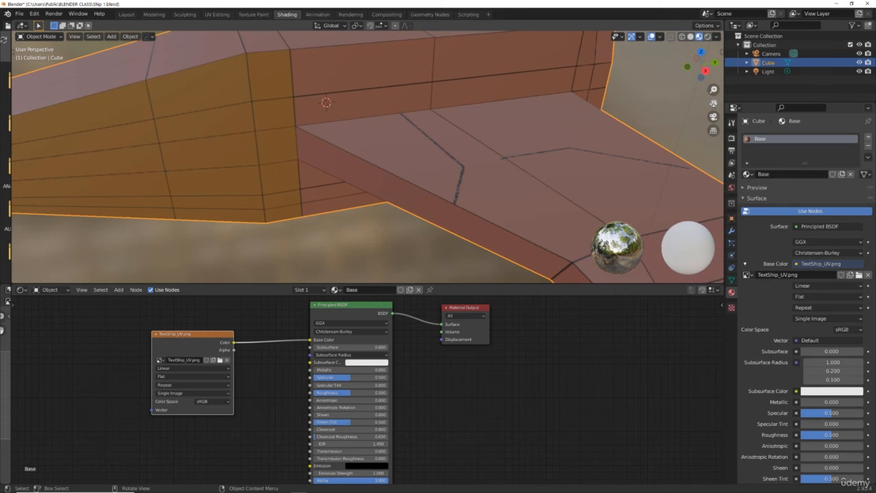
{"action": "left_click_drag", "start_coordinate": [691, 77], "coordinate": [587, 91]}
{"action": "scroll", "coordinate": [661, 86], "scroll_direction": "down", "scroll_amount": 5}
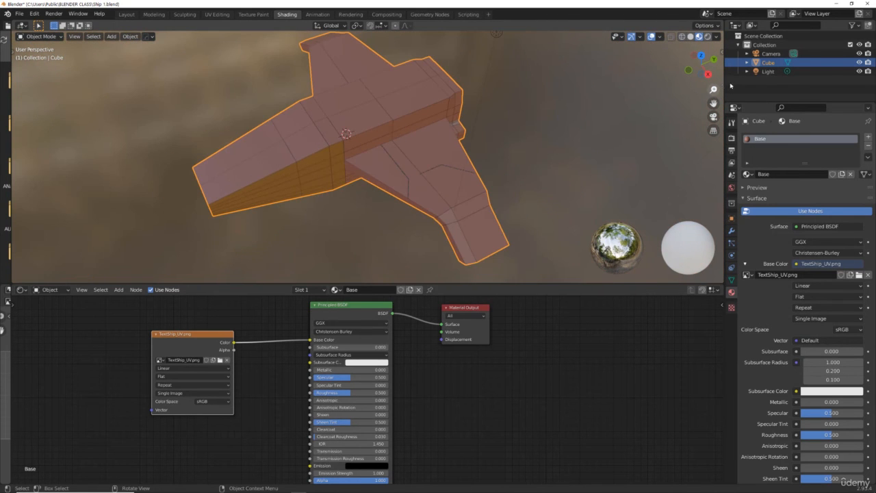
{"action": "left_click_drag", "start_coordinate": [705, 63], "coordinate": [675, 75]}
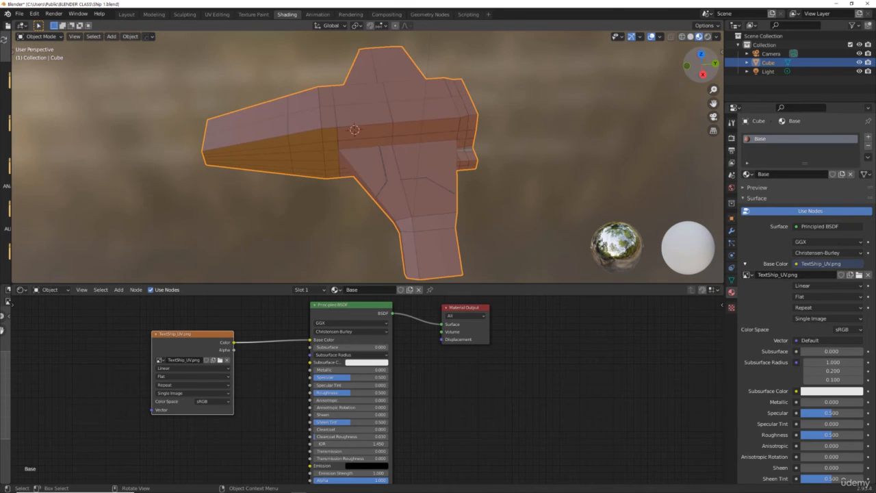
- Display the textured ship in Material Preview shading in the Layout workspace
{"action": "left_click", "coordinate": [126, 14]}
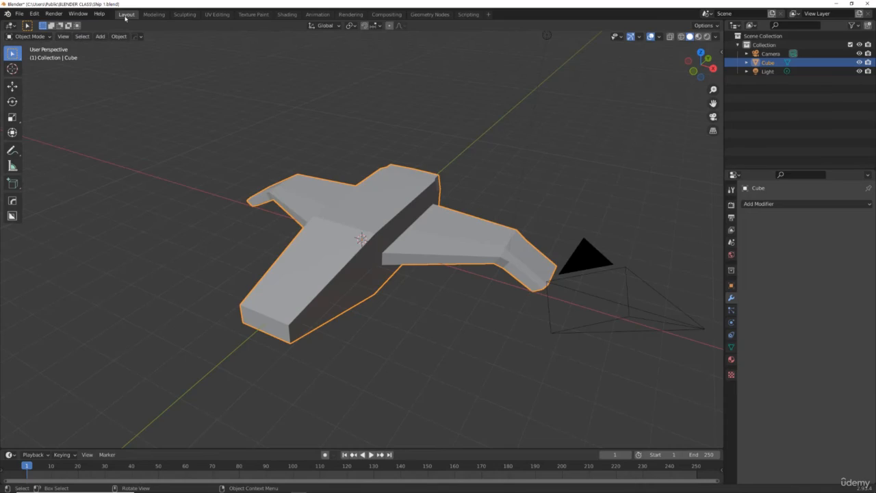
{"action": "left_click", "coordinate": [698, 43]}
{"action": "left_click", "coordinate": [698, 37]}
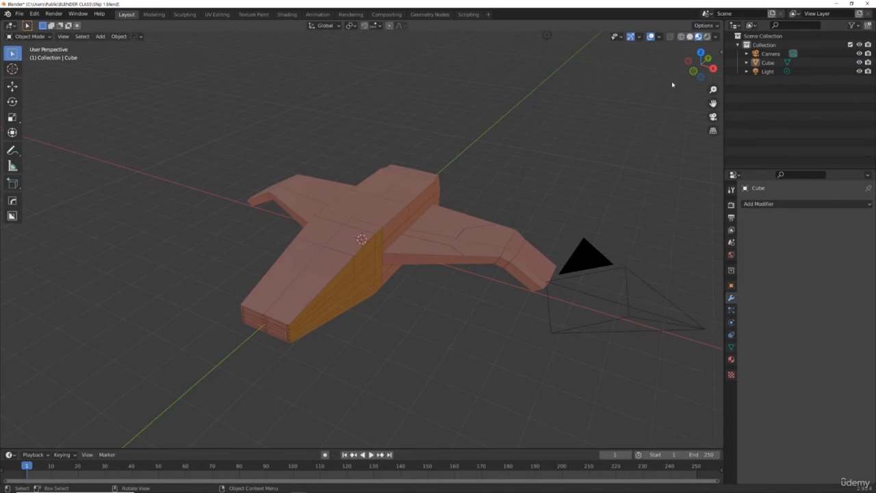
{"action": "left_click_drag", "start_coordinate": [707, 78], "coordinate": [474, 171]}
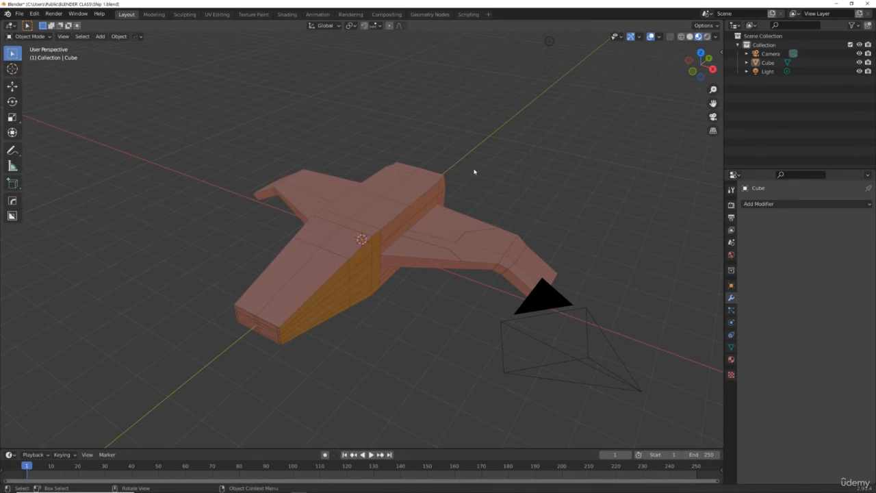